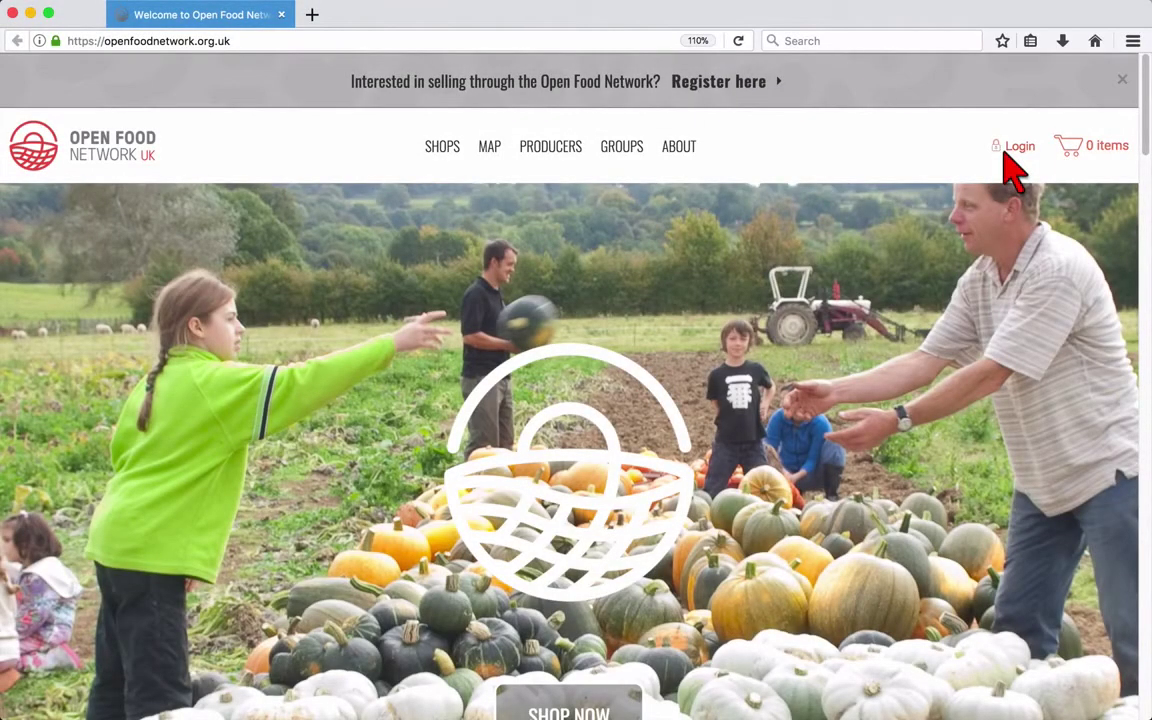
- Open the Login dialog from the home page's top-right header
left_click(1010, 150)
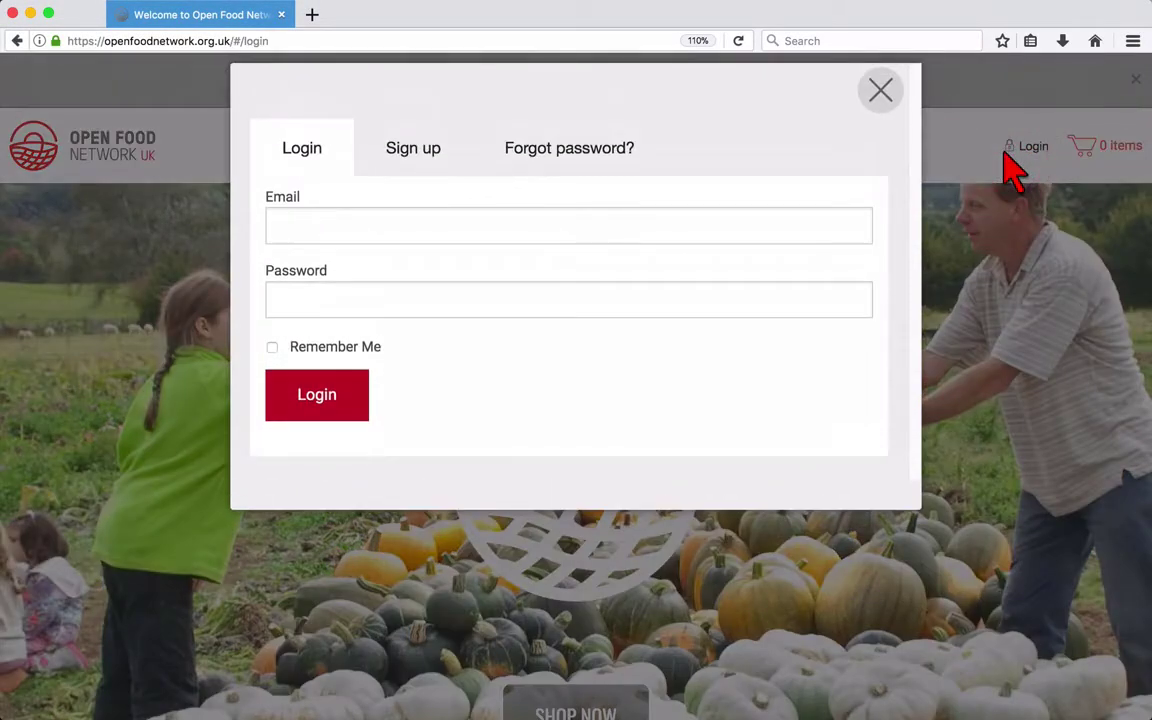
- Log in with the account's e-mail address and password
left_click(678, 229)
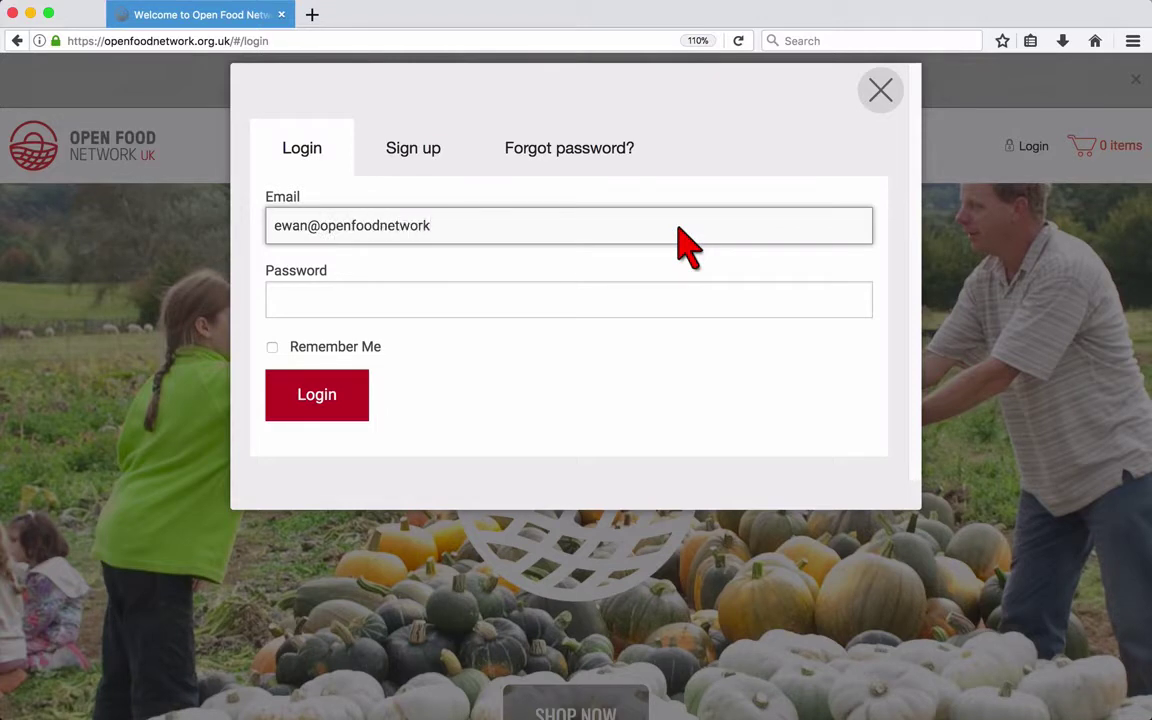
left_click(580, 322)
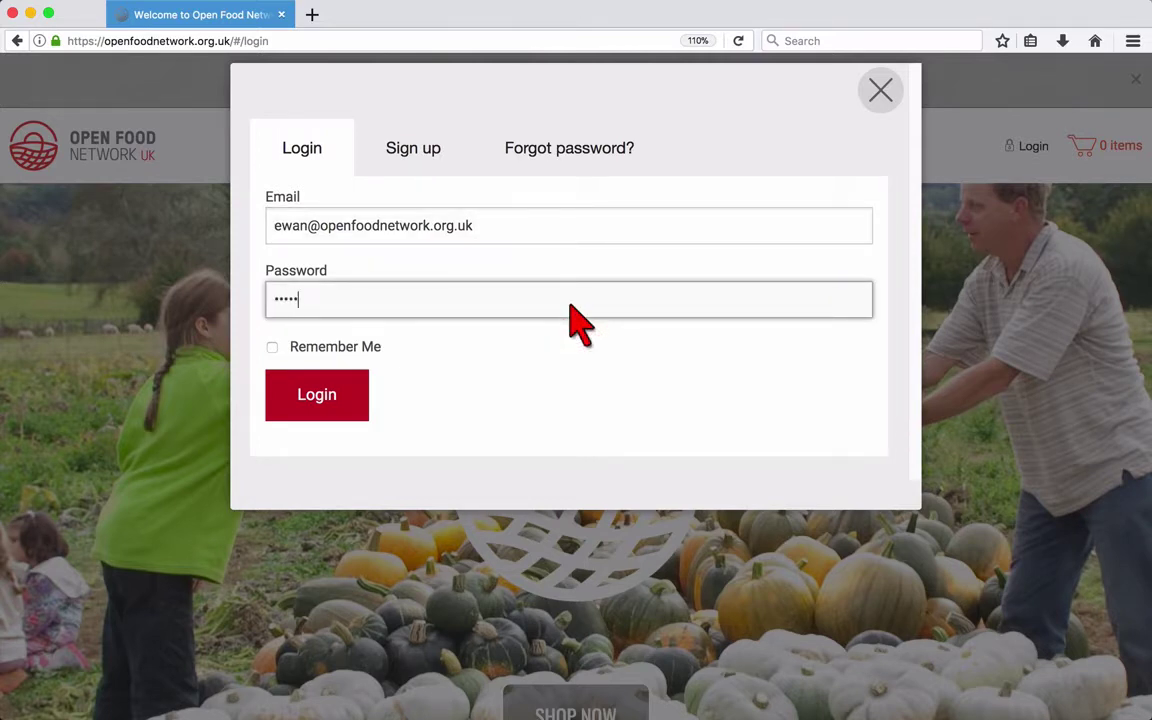
left_click(318, 400)
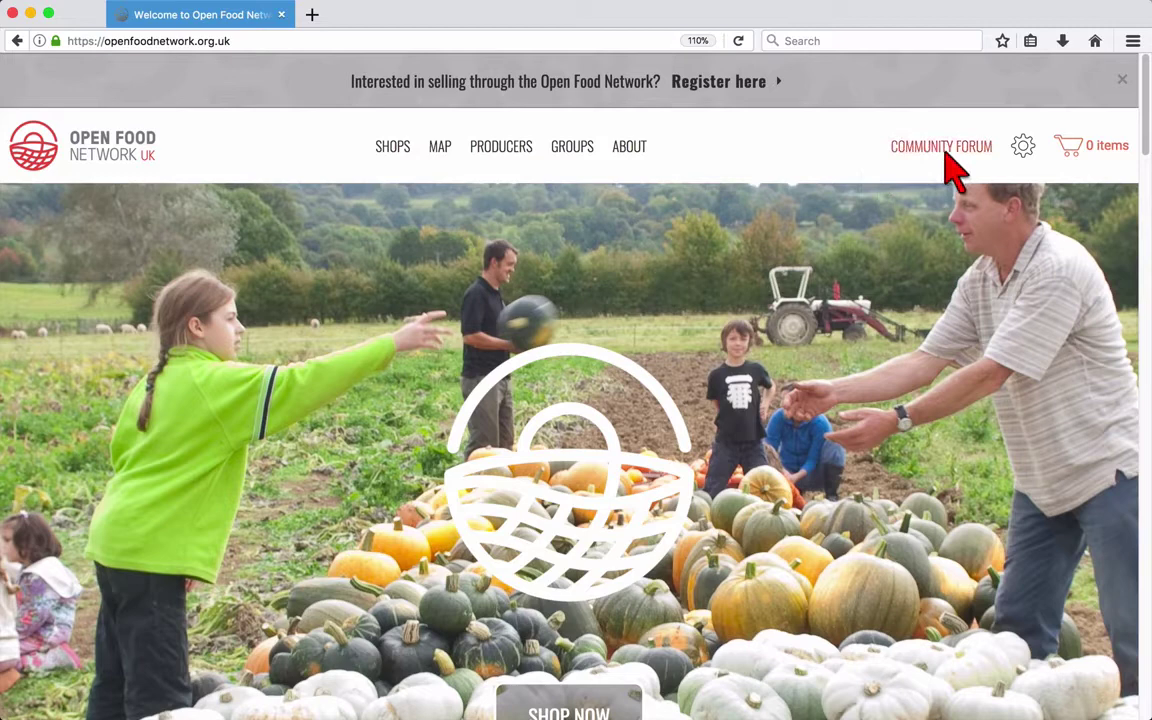
- Choose Administration from the header's gear menu
mouse_move(1024, 156)
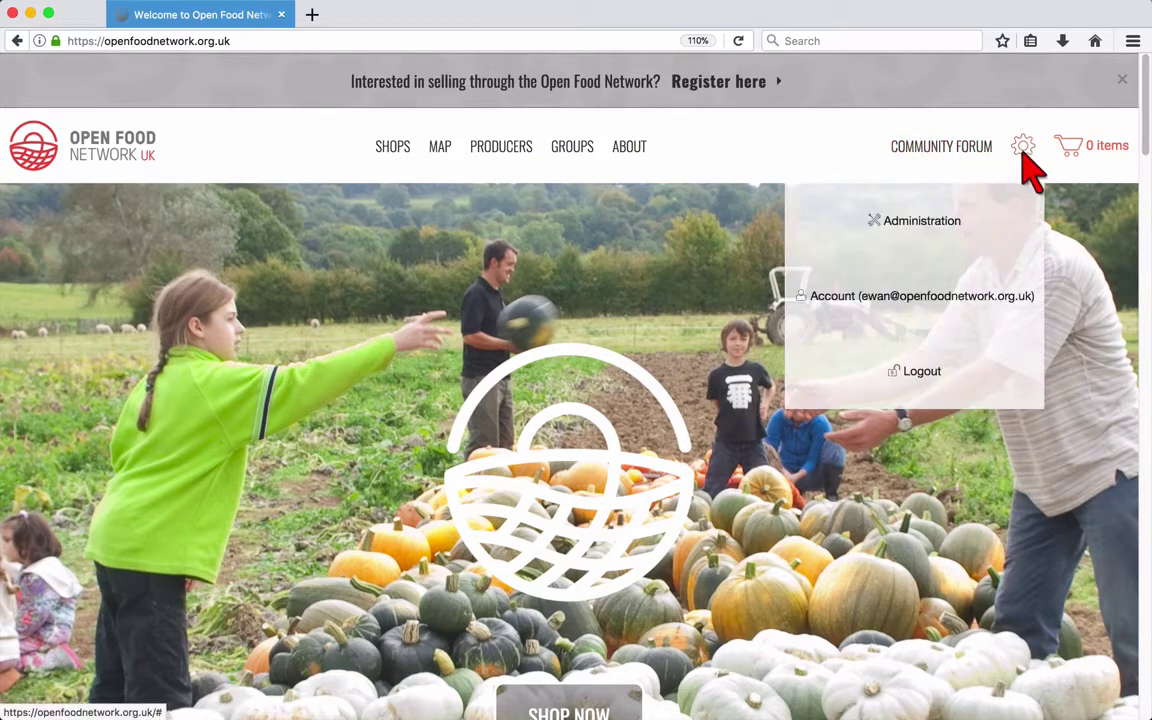
left_click(984, 224)
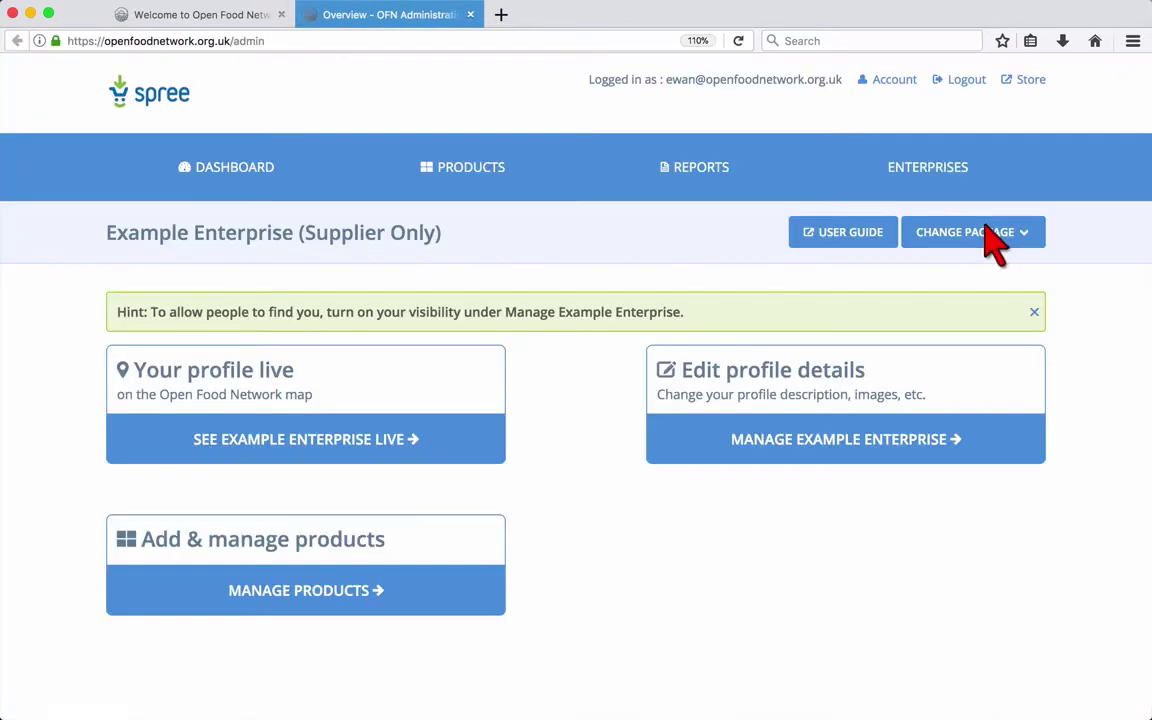
- Open the editor via Manage Example Enterprise and look over its What's this? help
left_click(722, 450)
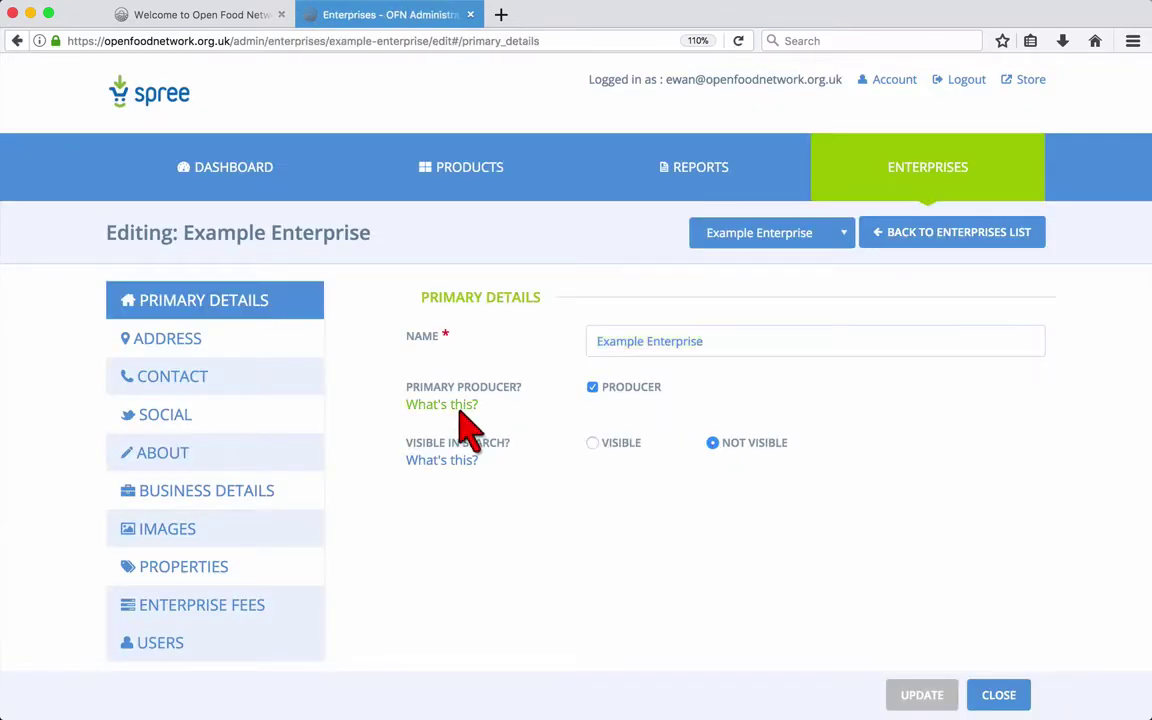
mouse_move(467, 428)
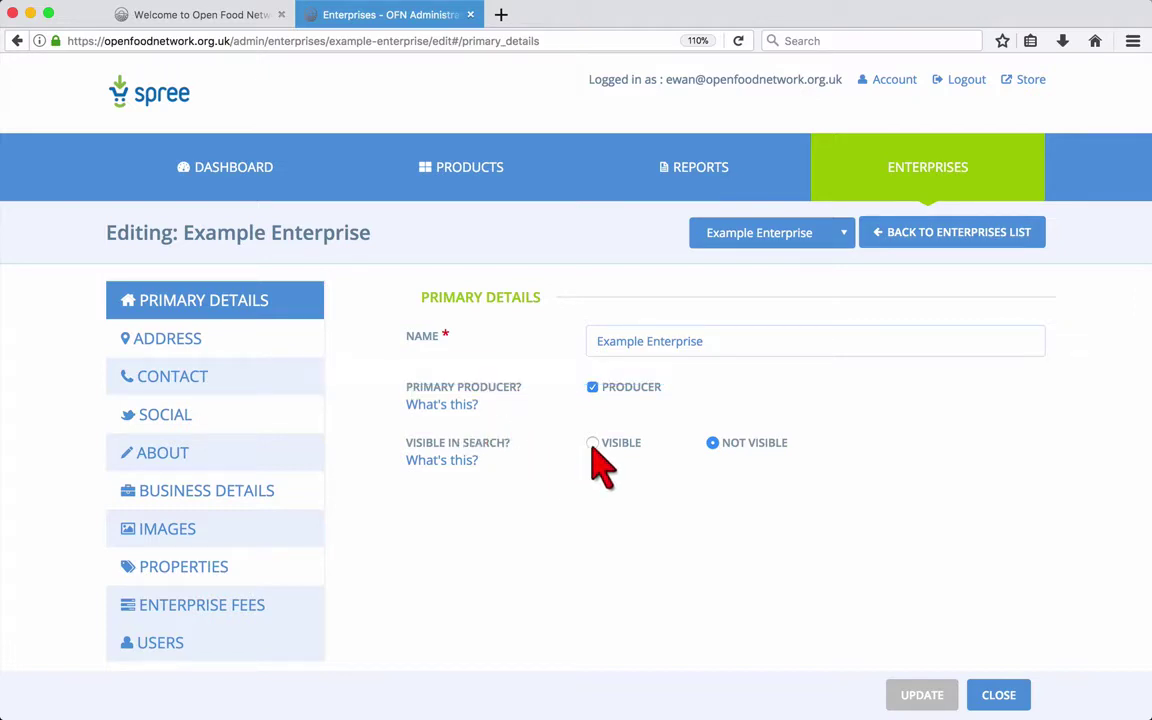
mouse_move(464, 464)
- Change the street address to 'Burton Road' and update the city and postcode fields
left_click(302, 353)
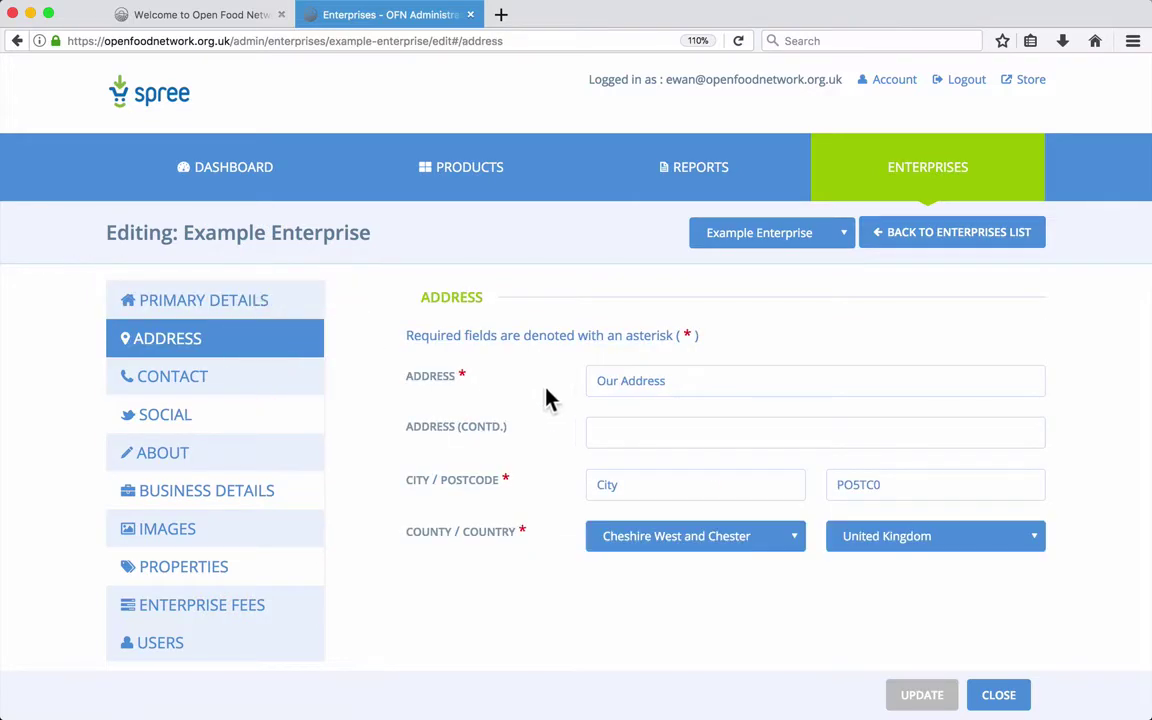
left_click(675, 389)
double_click(678, 386)
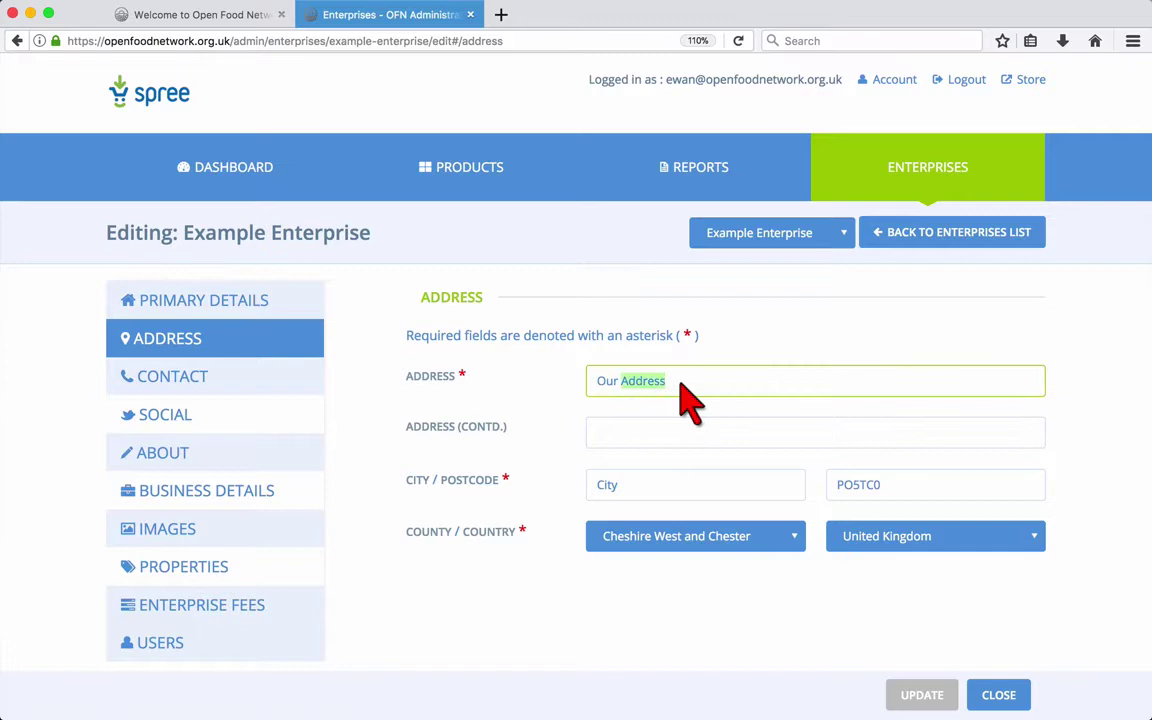
type("Bur")
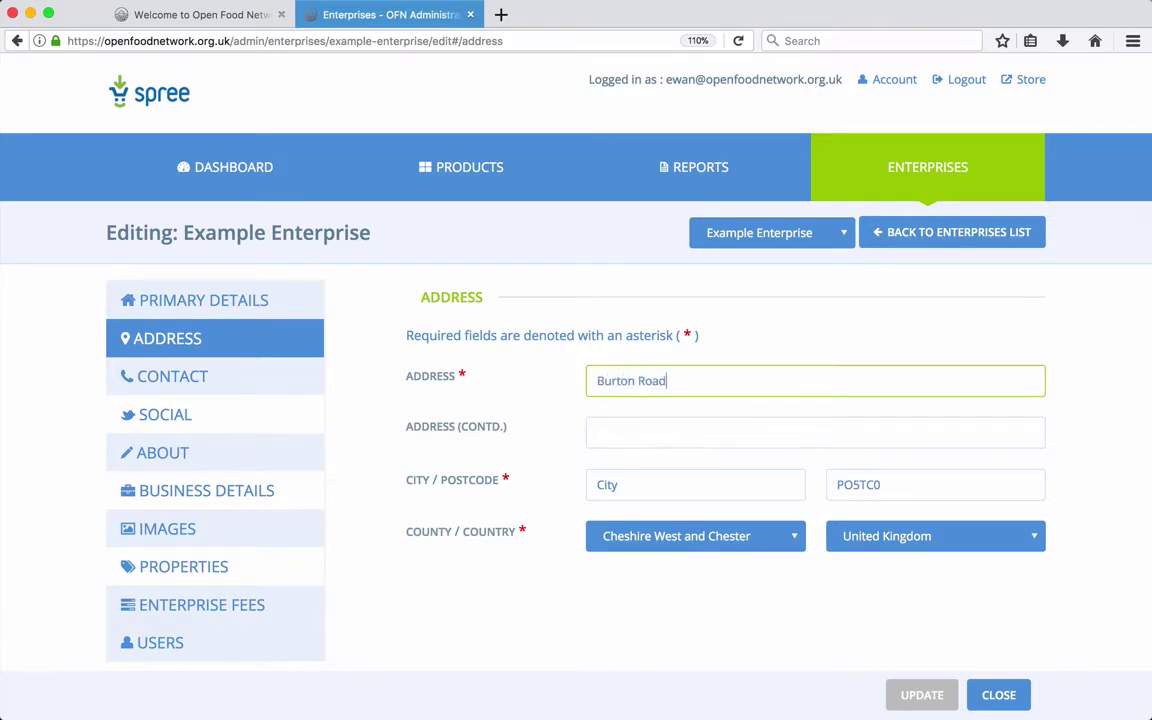
type("ton Road")
left_click(634, 484)
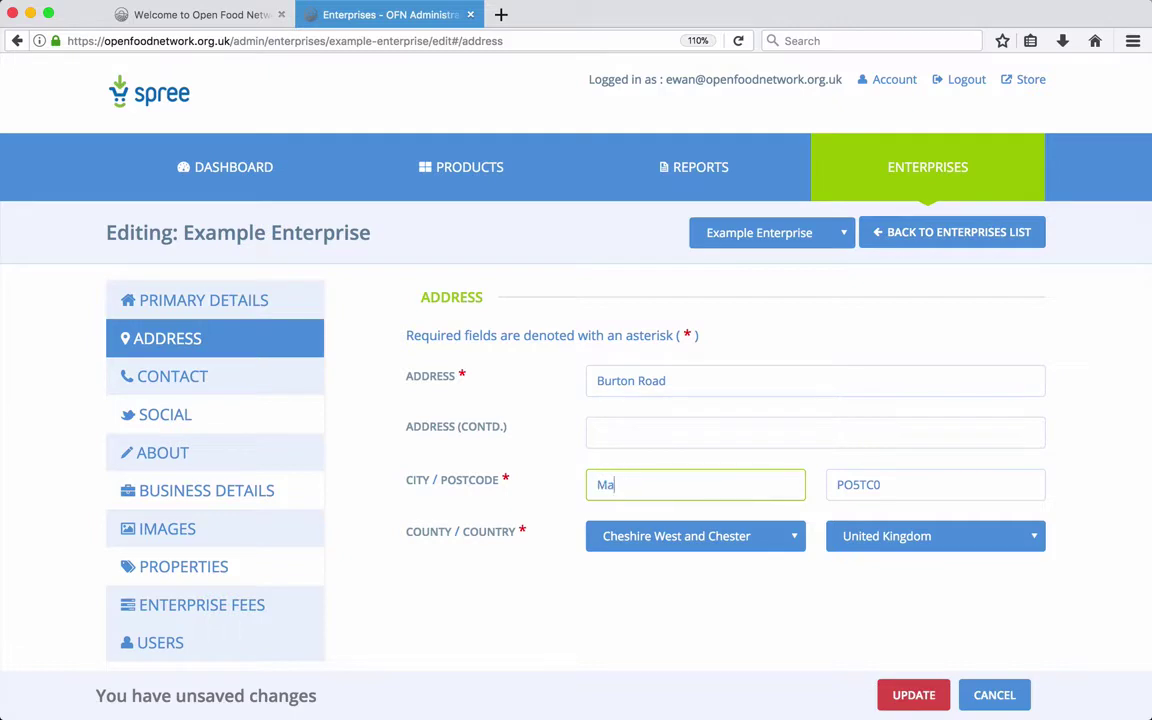
left_click(843, 484)
double_click(843, 484)
type("M202LW")
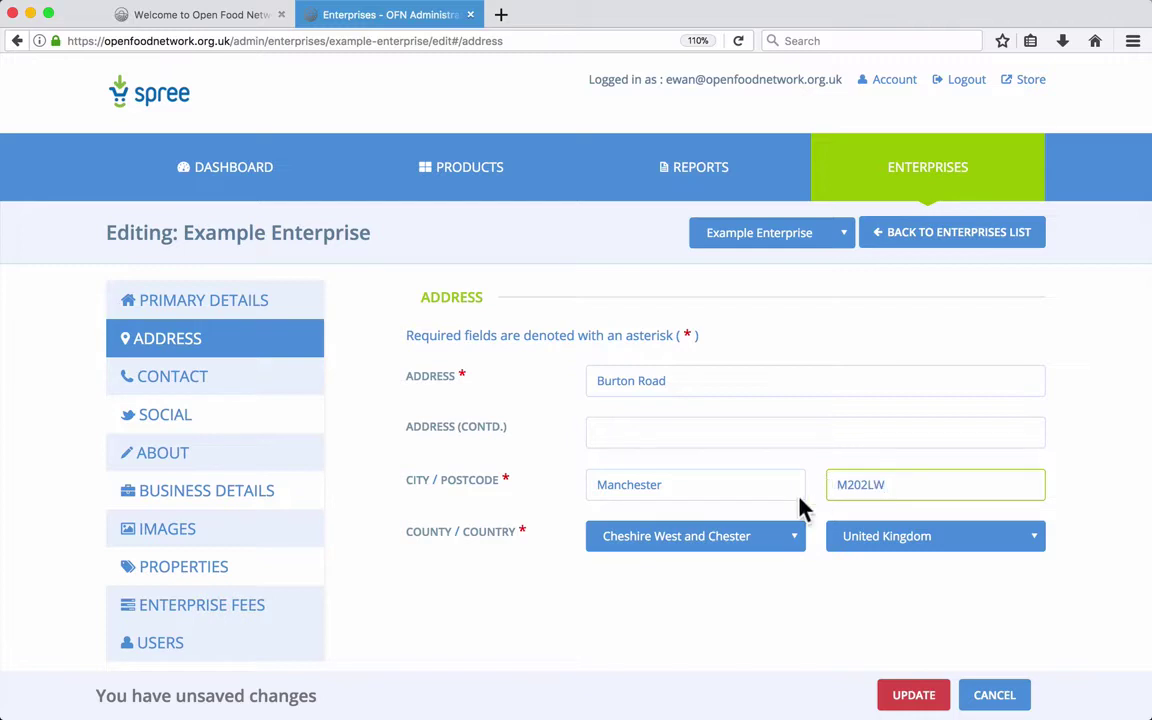
- Set the county to Greater Manchester, keep United Kingdom, and save the address
left_click(740, 538)
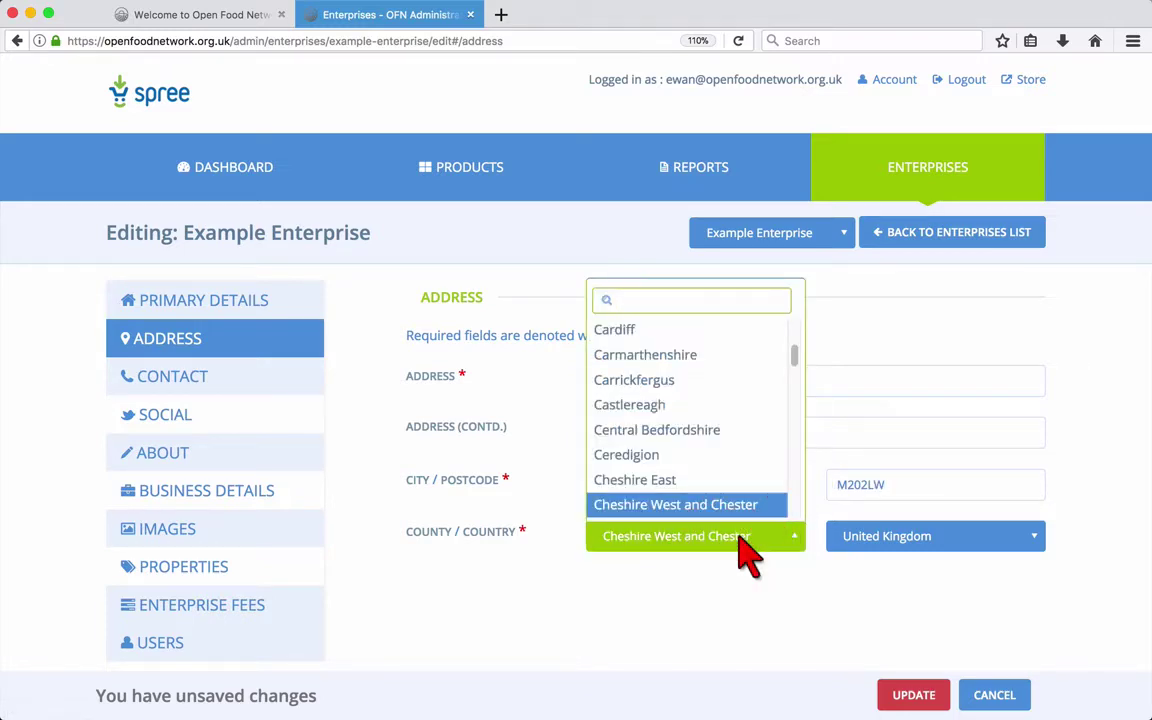
type("man")
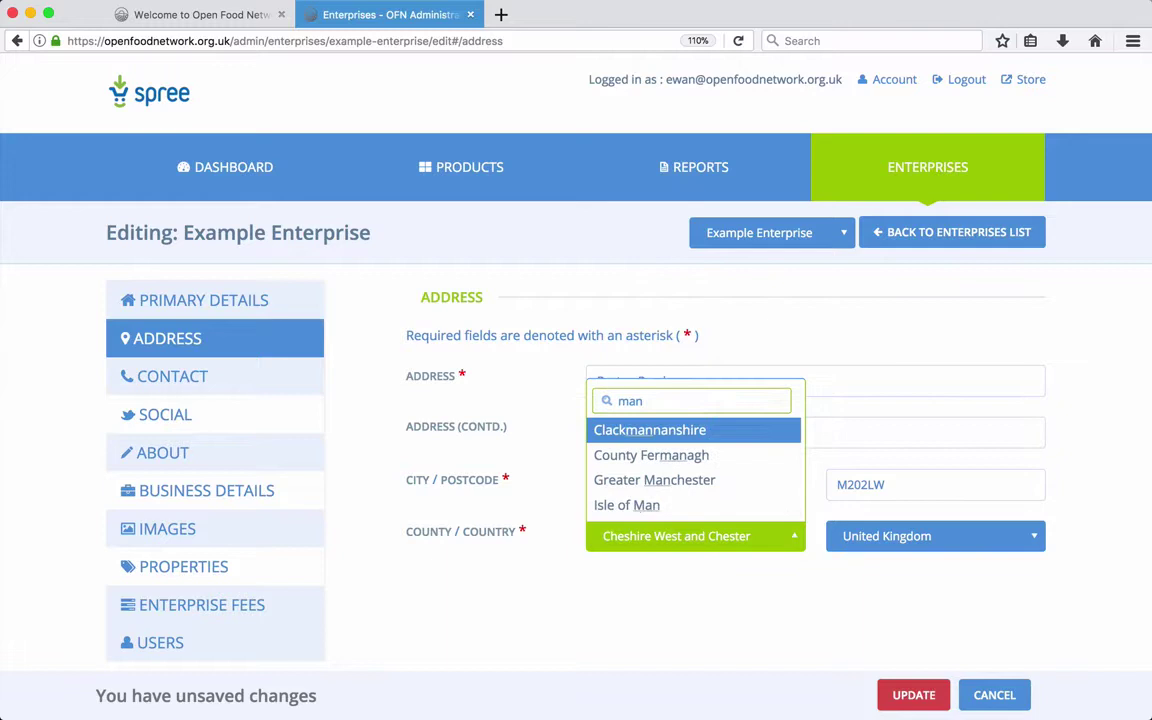
left_click(700, 481)
left_click(853, 540)
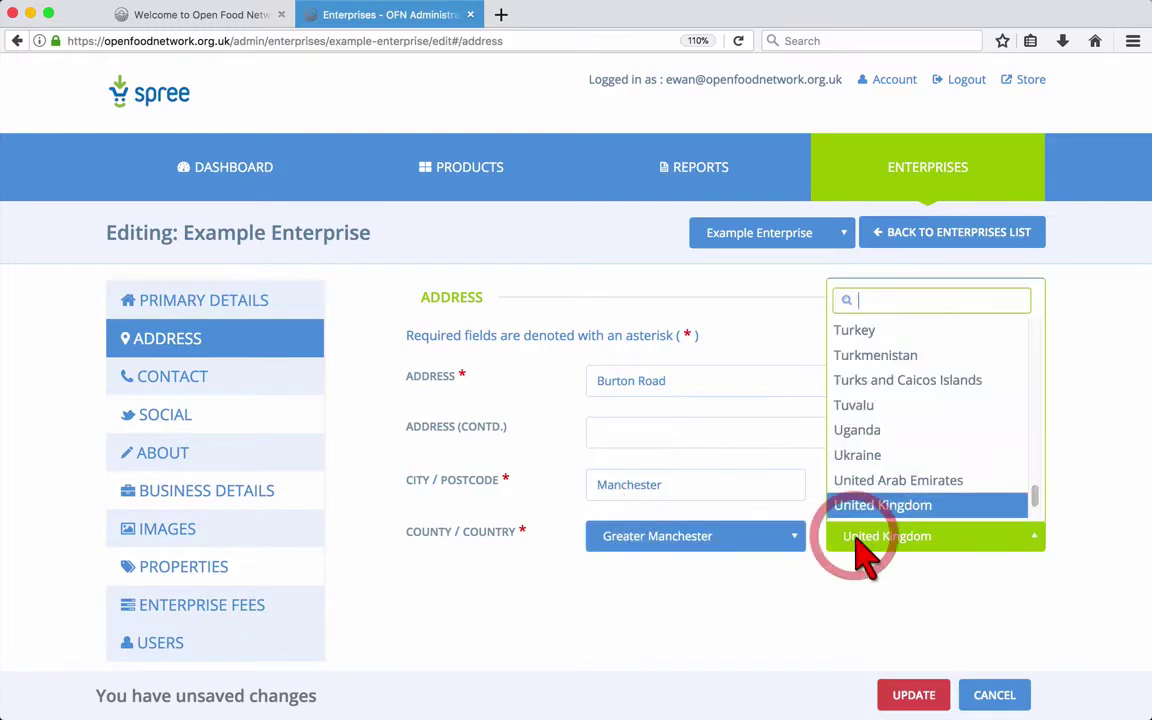
left_click(855, 541)
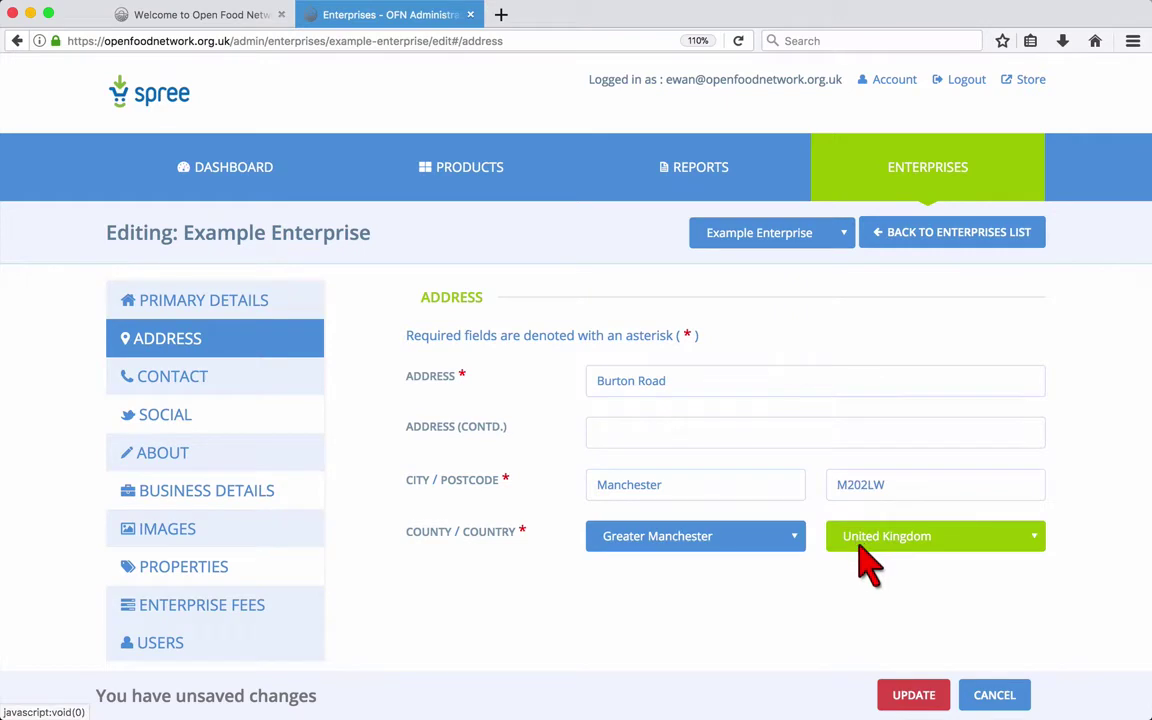
left_click(903, 692)
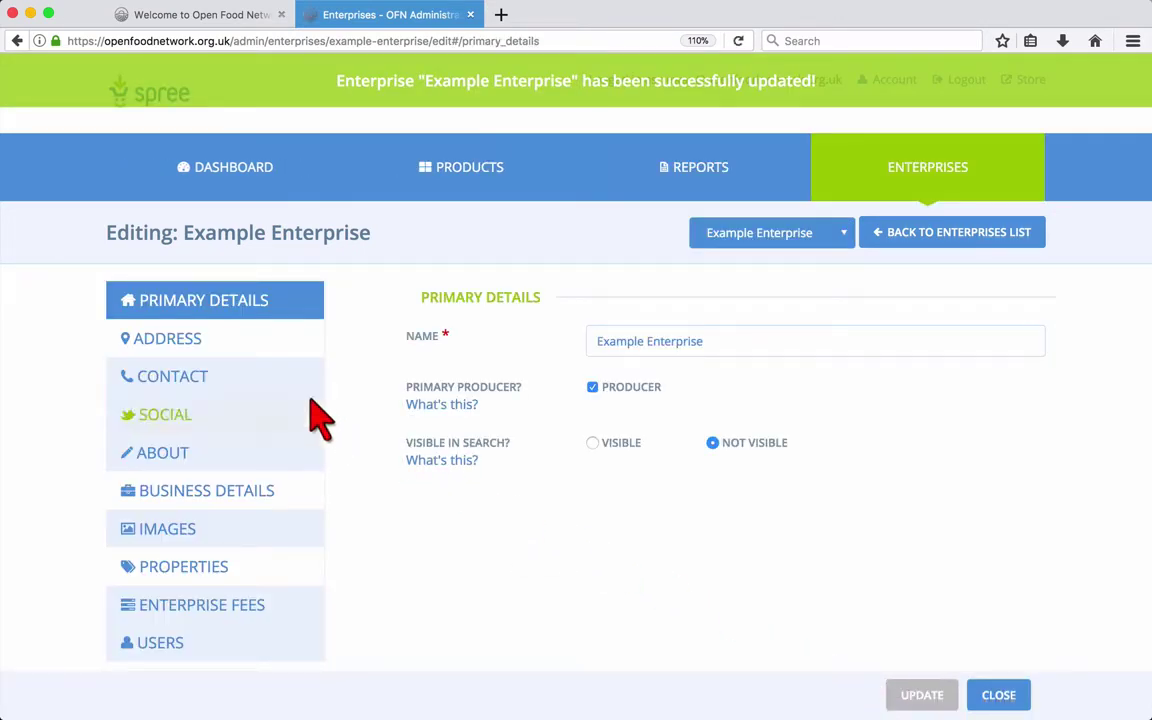
- Review the Address, Contact and Social sections, finishing on About
left_click(236, 344)
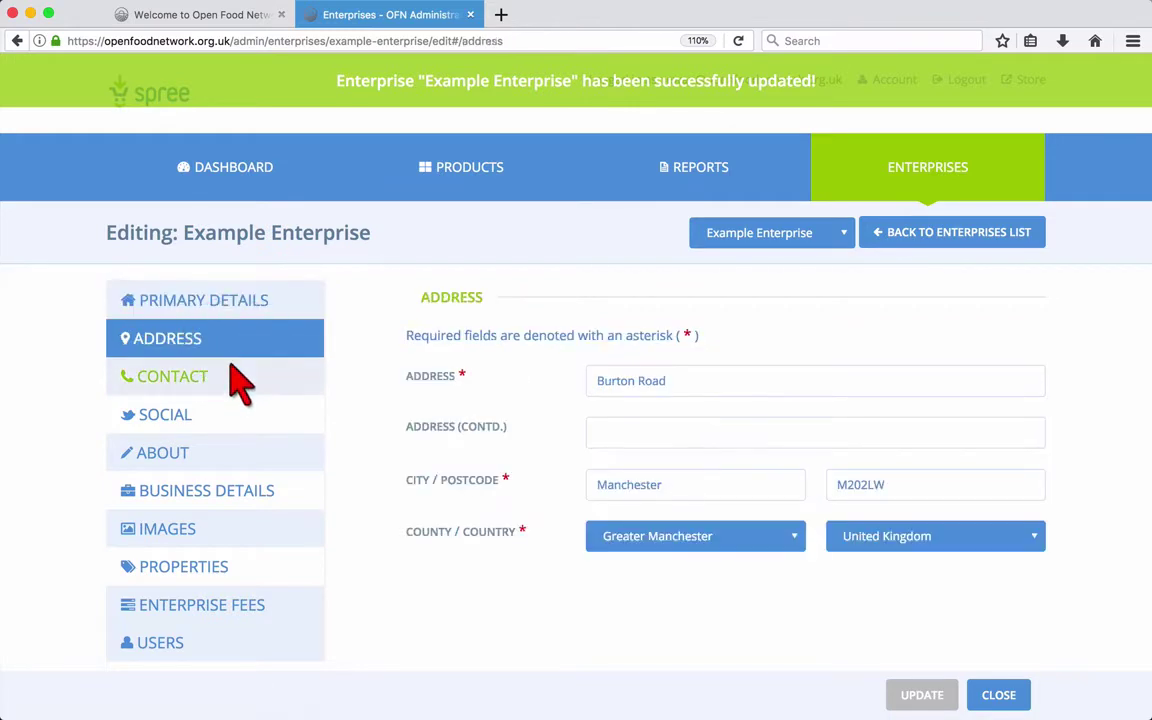
left_click(228, 382)
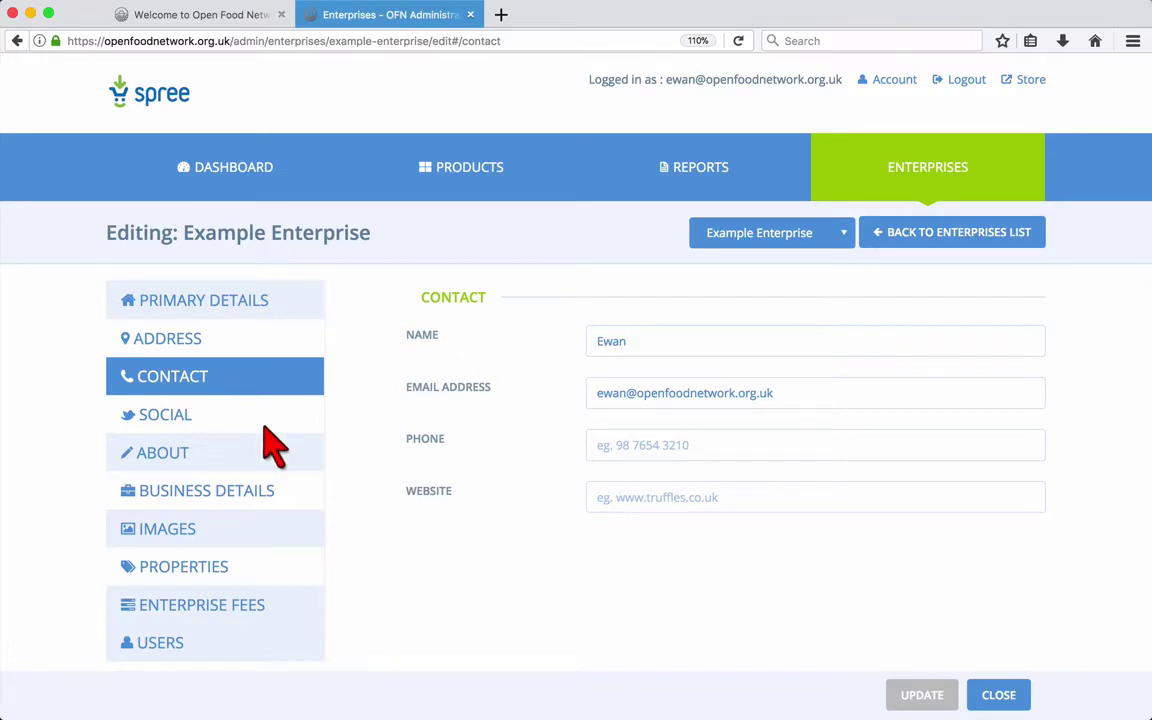
left_click(265, 418)
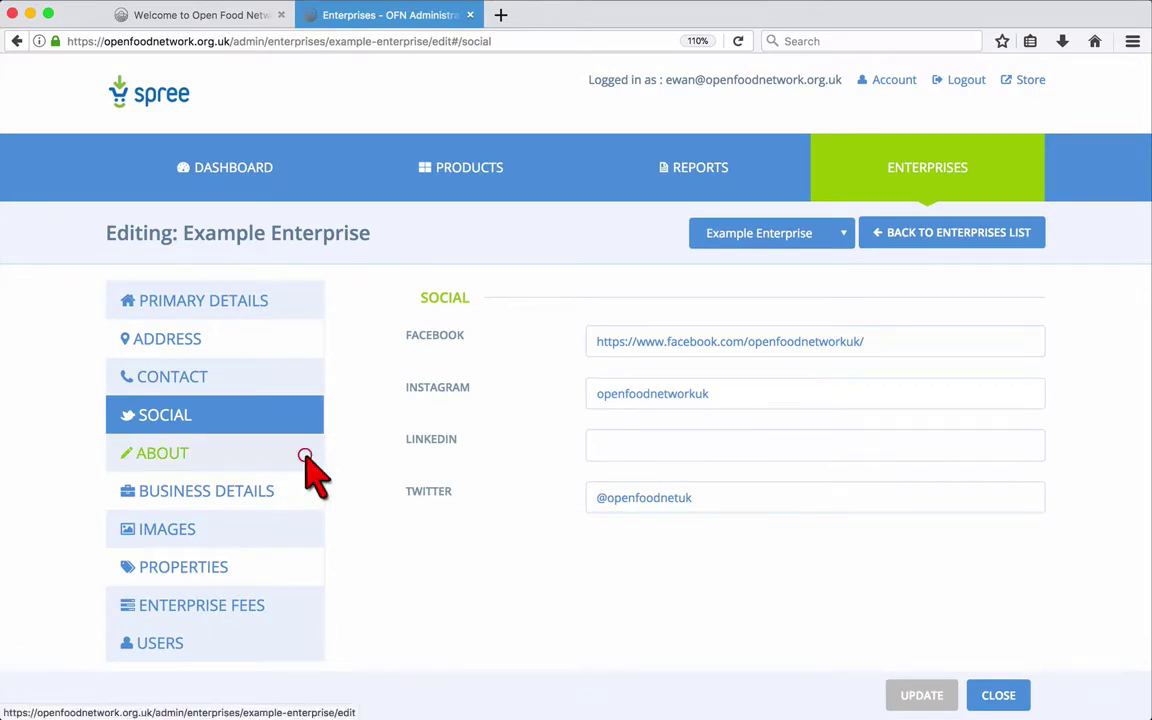
left_click(308, 460)
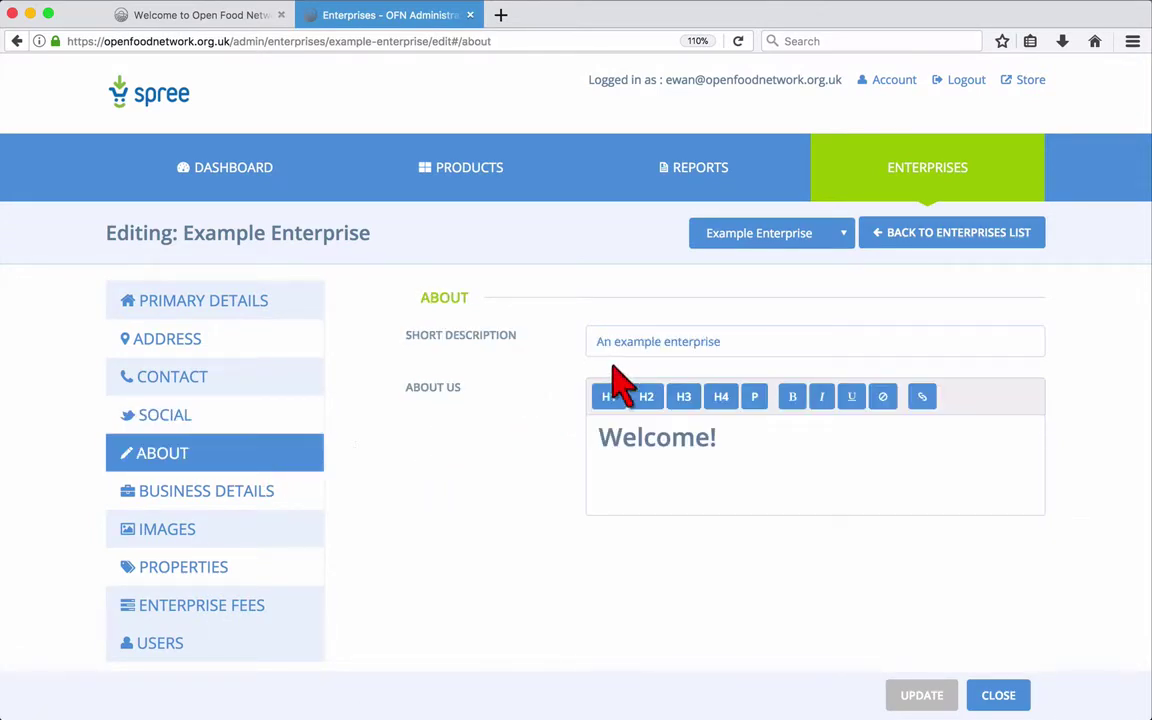
- Edit the short description, add About Us text starting 'This' under Welcome!, and save
left_click(640, 345)
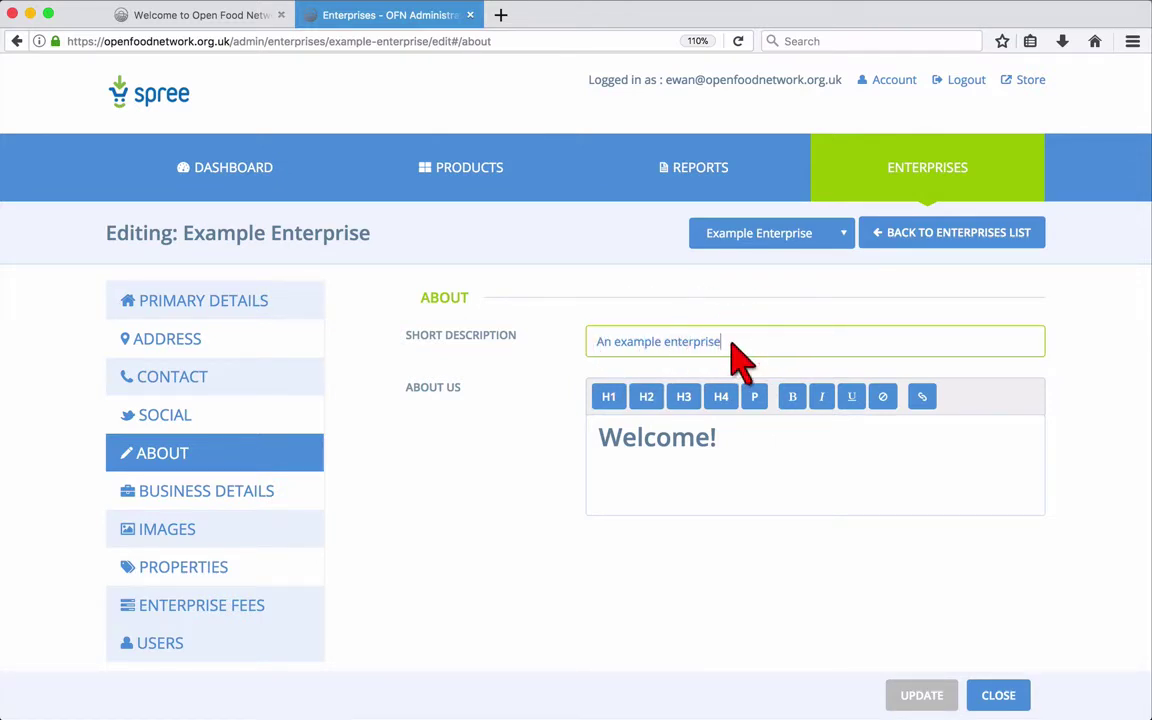
type(", for our user guide!")
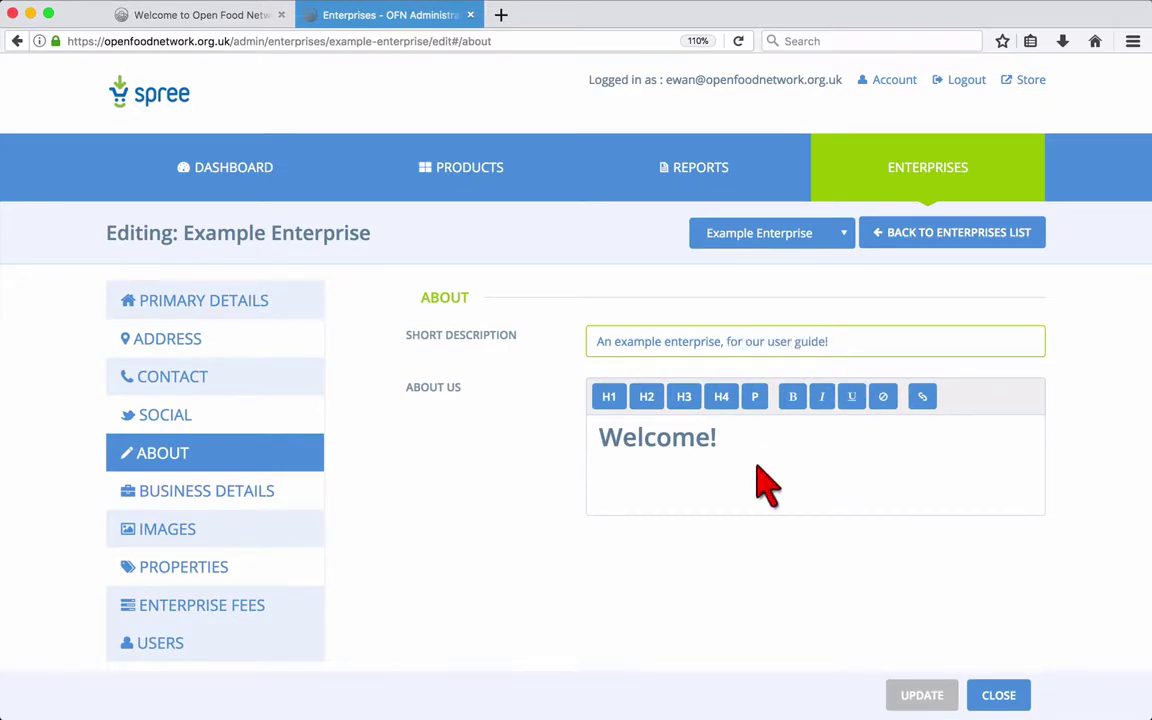
left_click(747, 465)
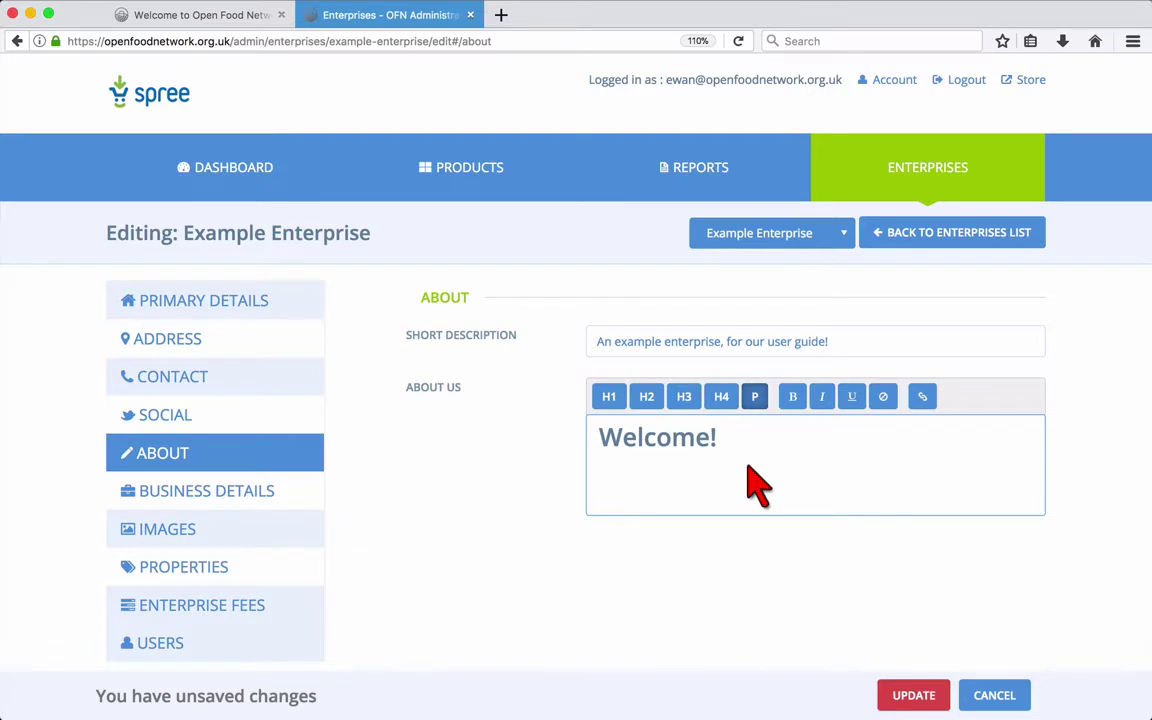
type("This is where you'll write a bit about you.")
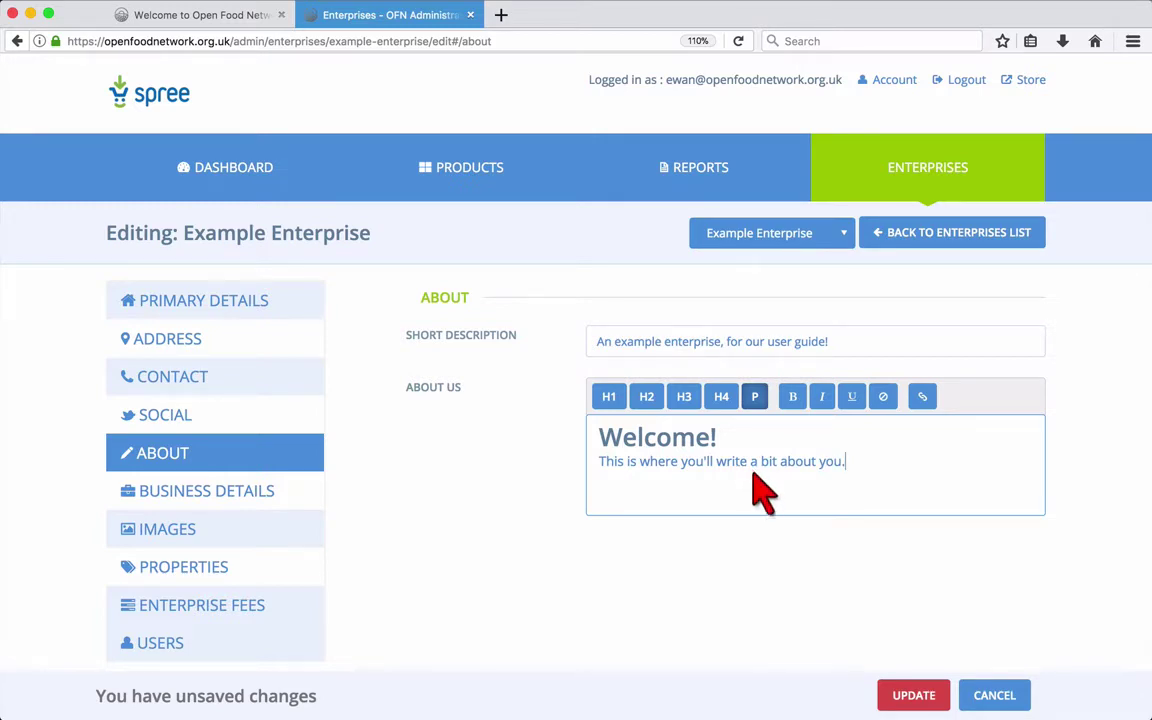
left_click(915, 697)
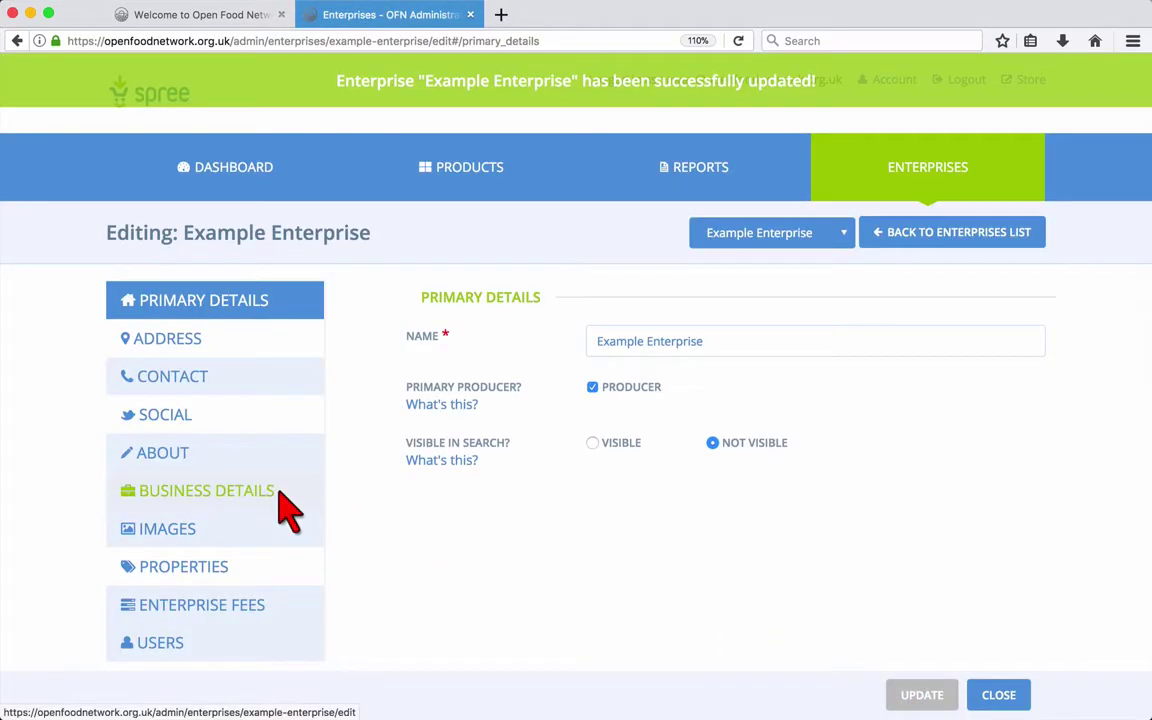
- Check Business Details and its custom invoice message, then go to Images
left_click(281, 493)
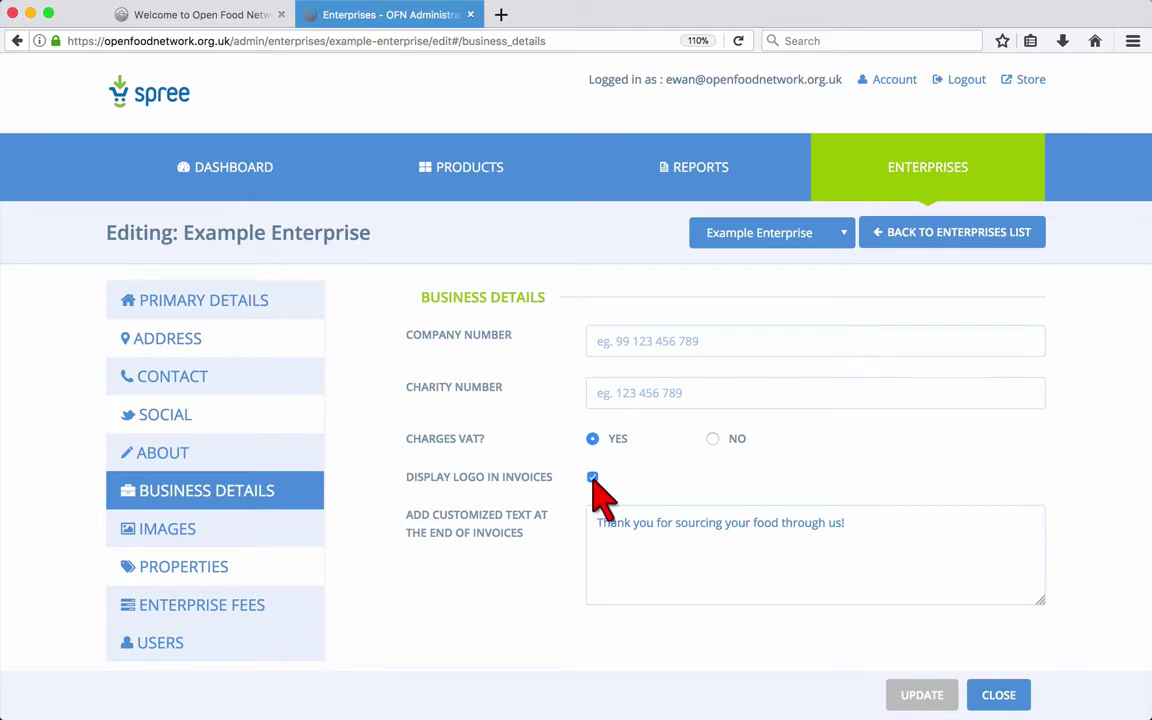
left_click(628, 530)
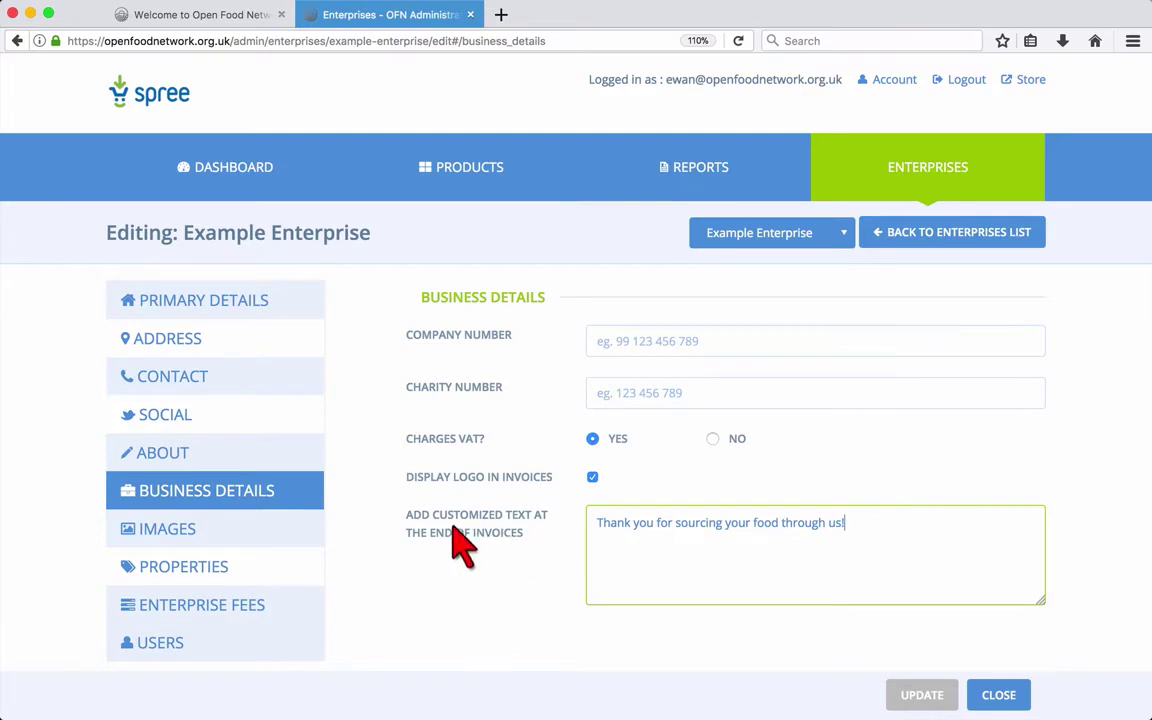
left_click(283, 533)
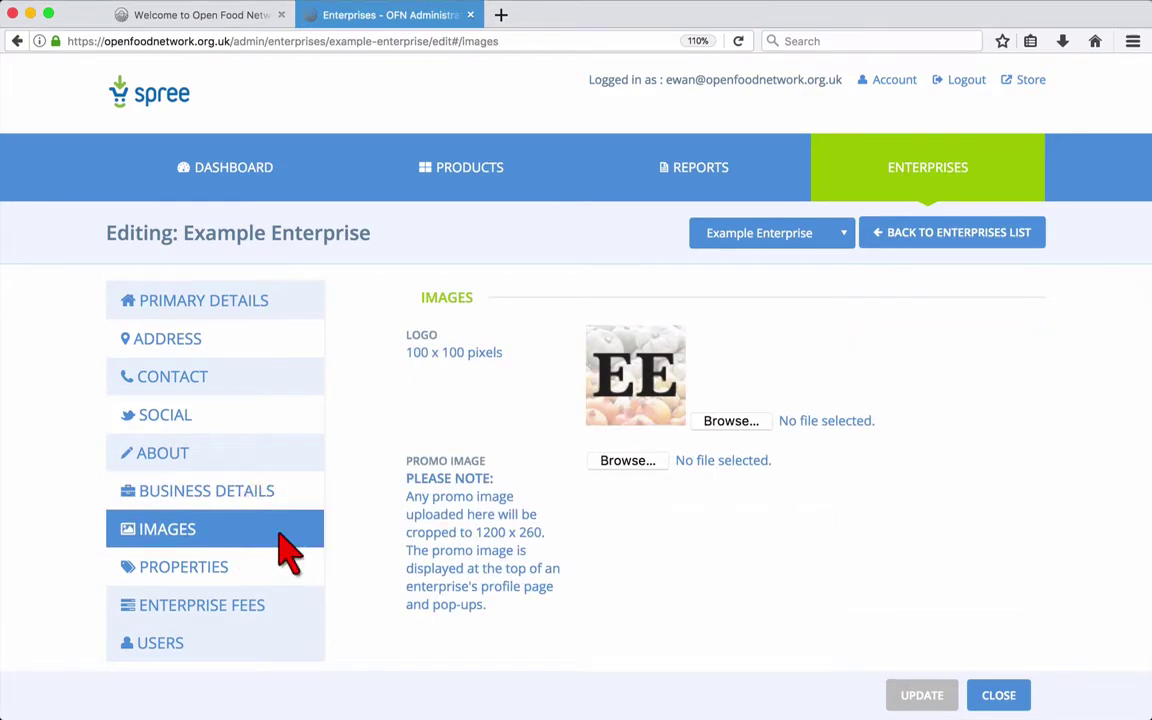
- Upload logo.jpg as the logo and banner.jpg as the promo image, then save
left_click(722, 421)
left_click(312, 180)
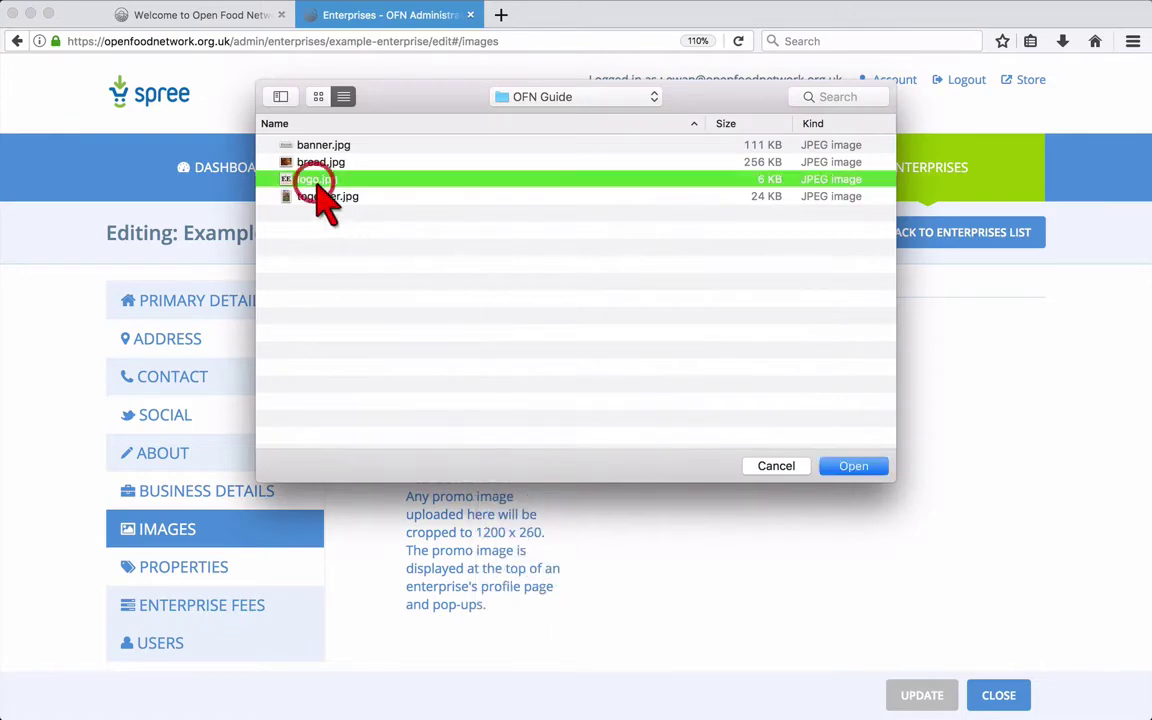
left_click(858, 467)
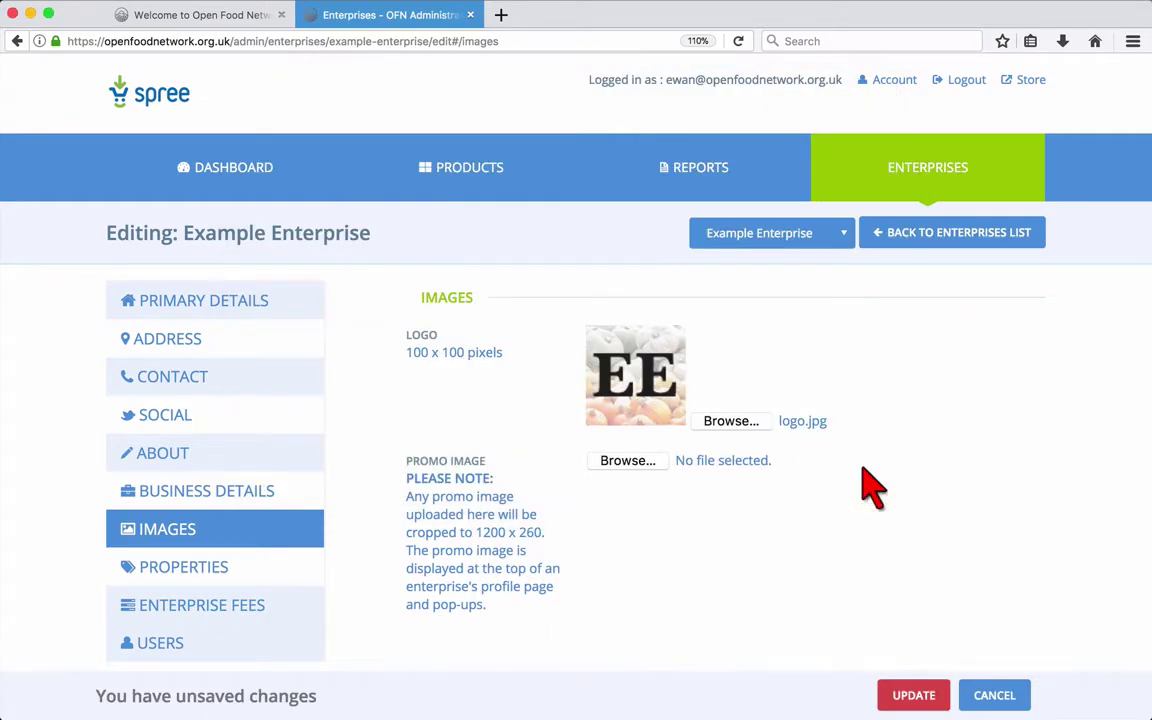
left_click(626, 462)
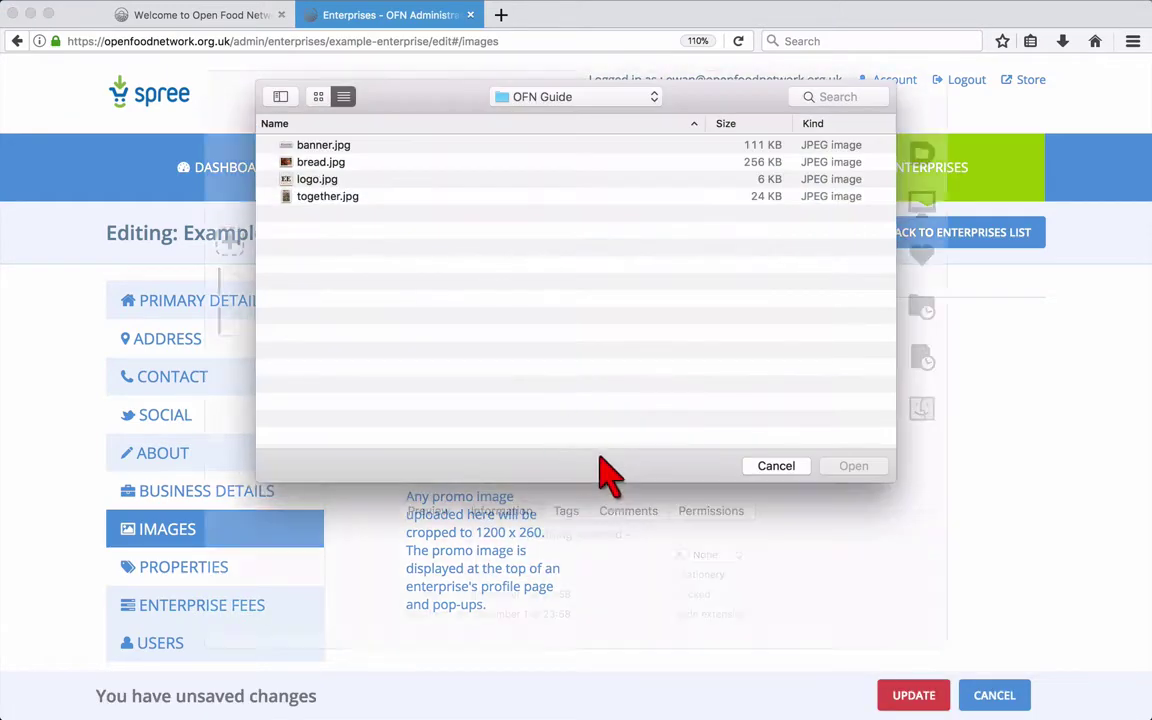
left_click(323, 146)
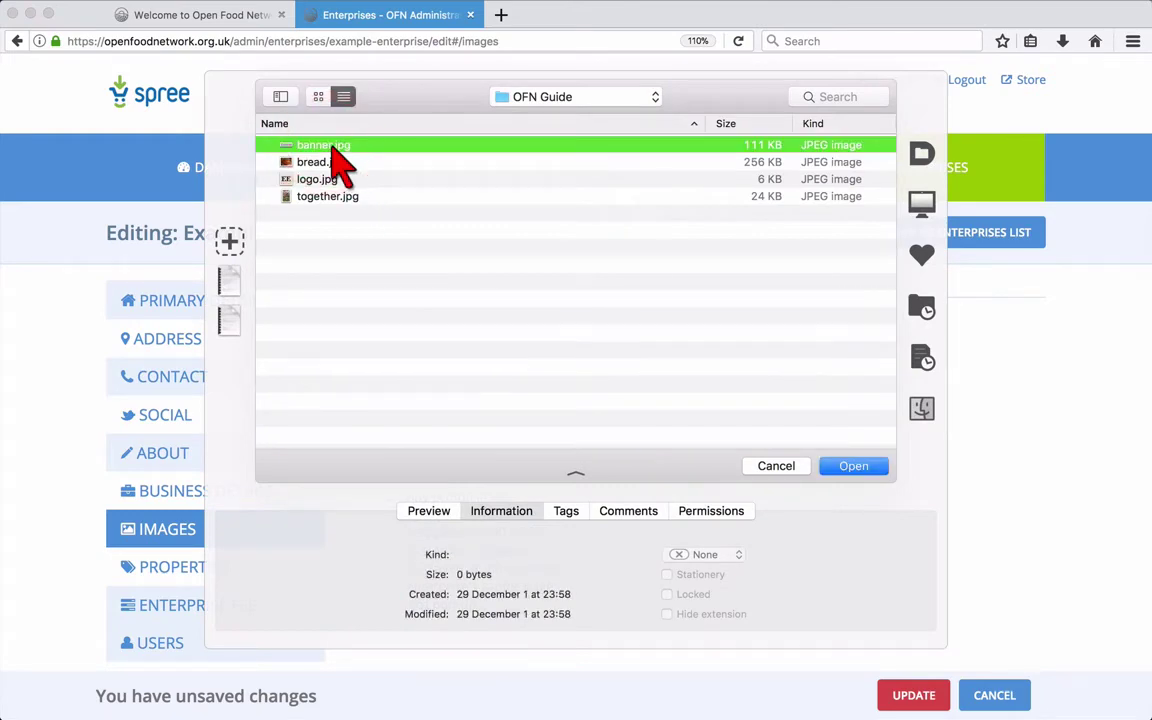
left_click(852, 468)
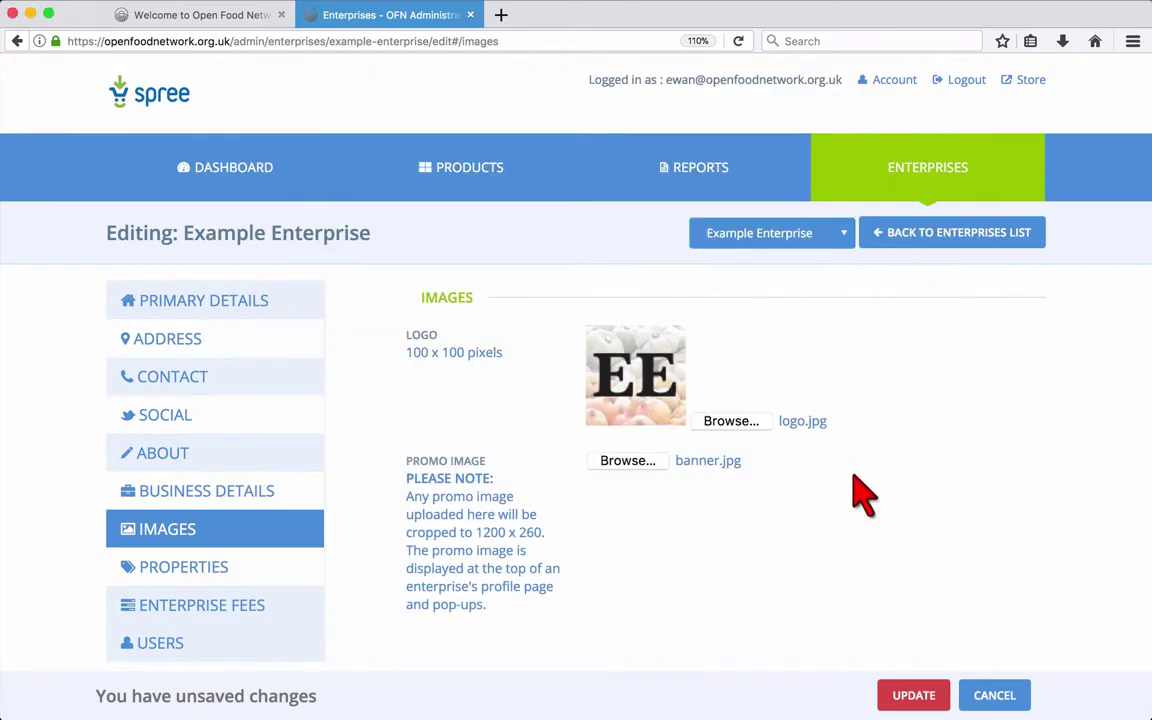
left_click(910, 695)
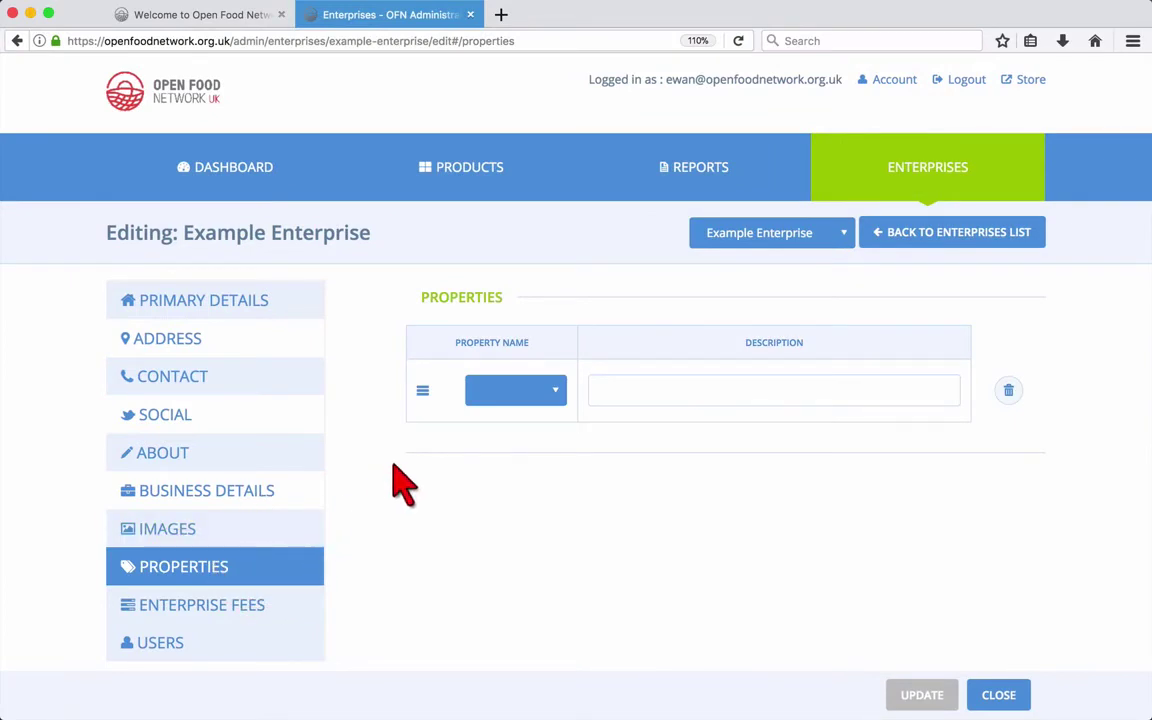
- Add a Certified Organic property to Example Enterprise and save it
left_click(496, 394)
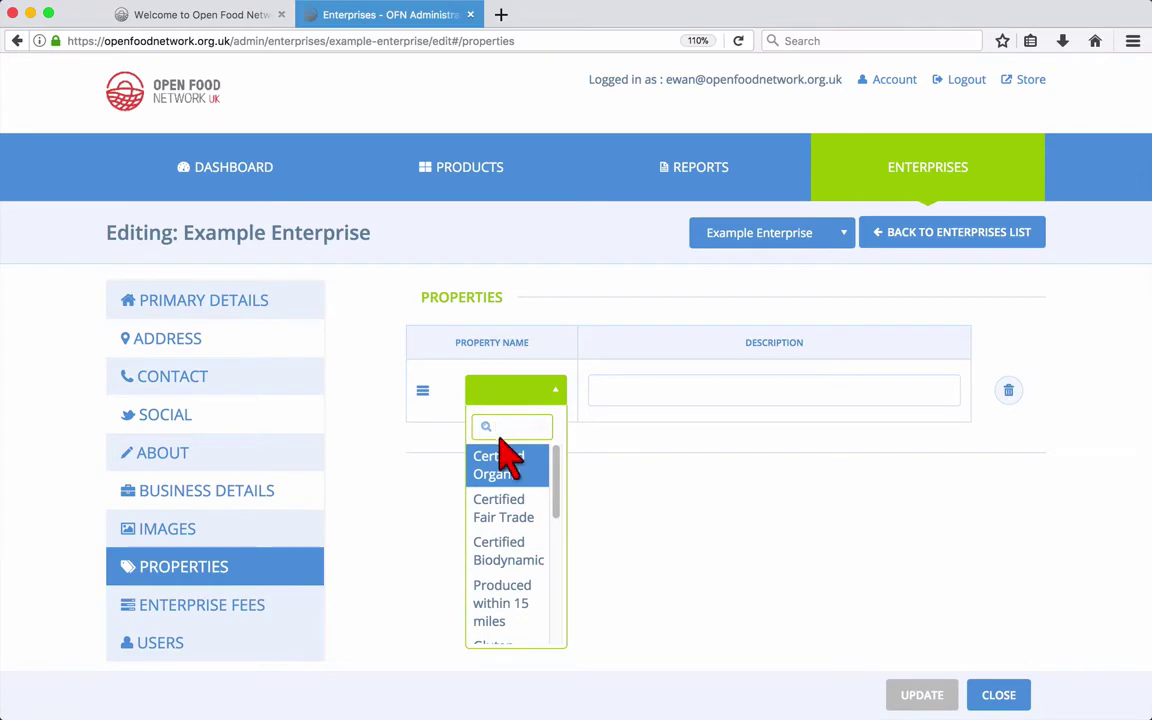
mouse_move(549, 469)
left_mouse_down()
mouse_move(555, 592)
mouse_move(553, 468)
left_mouse_up()
left_click(522, 465)
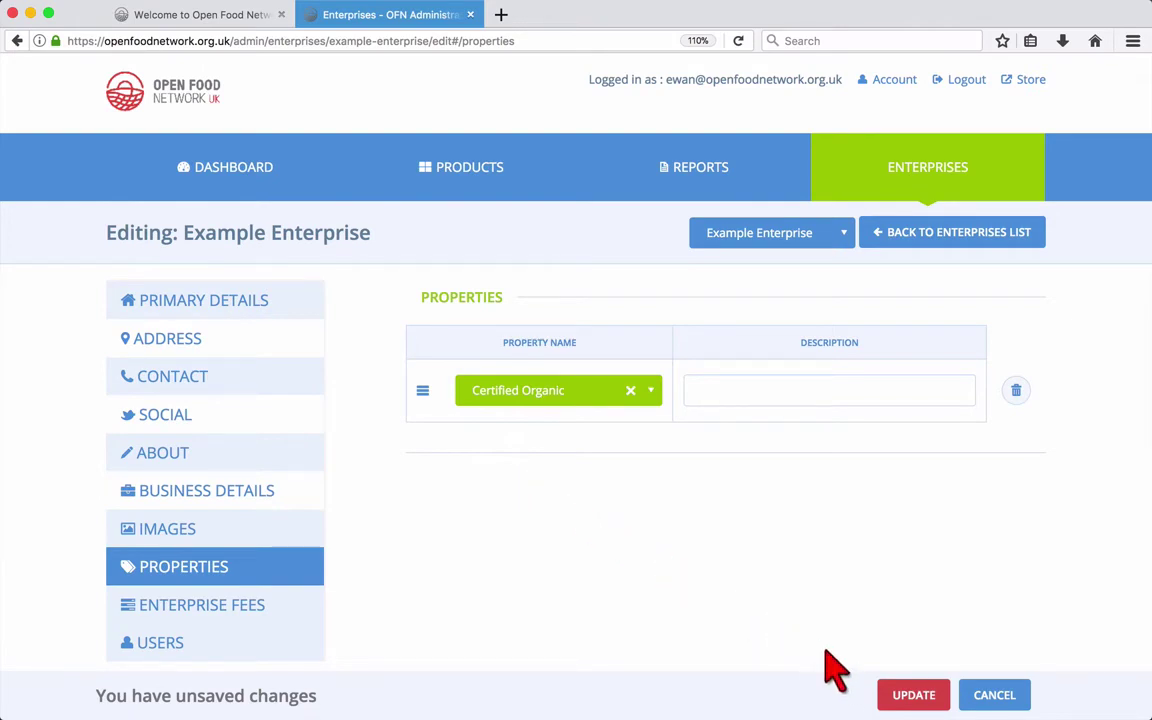
left_click(908, 696)
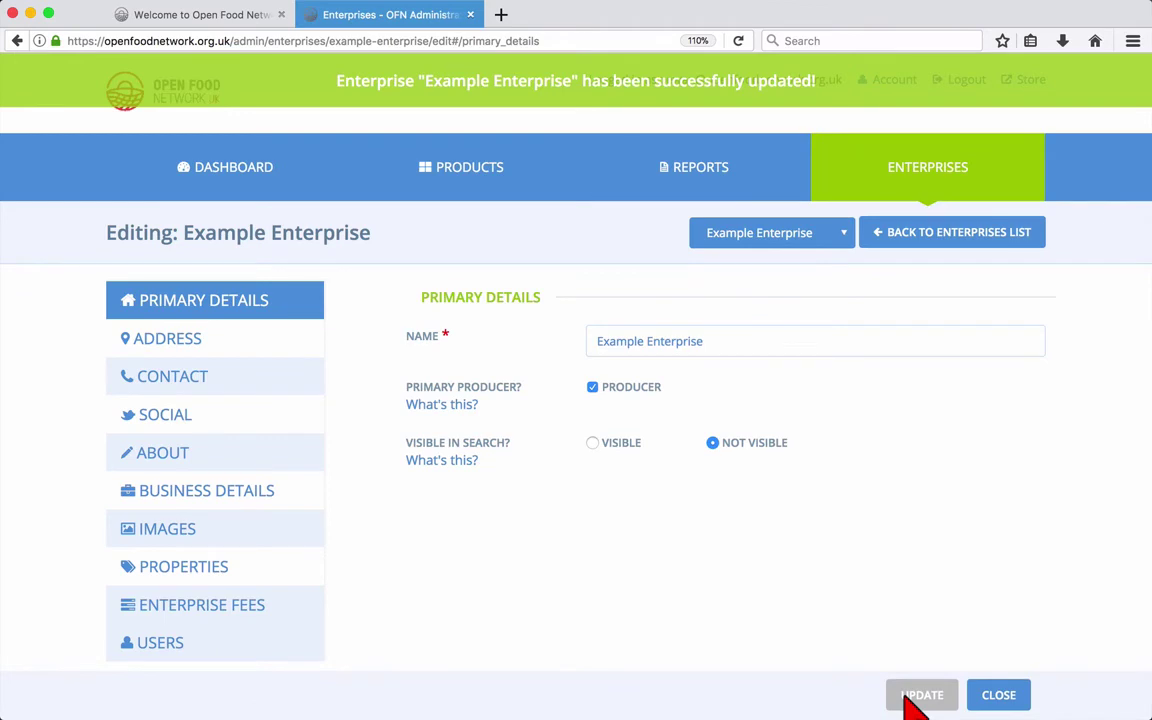
left_click(240, 568)
- Show the Users section, with the account e-mail as owner, notifications contact and sole manager, plus the help notes for each
left_click(258, 646)
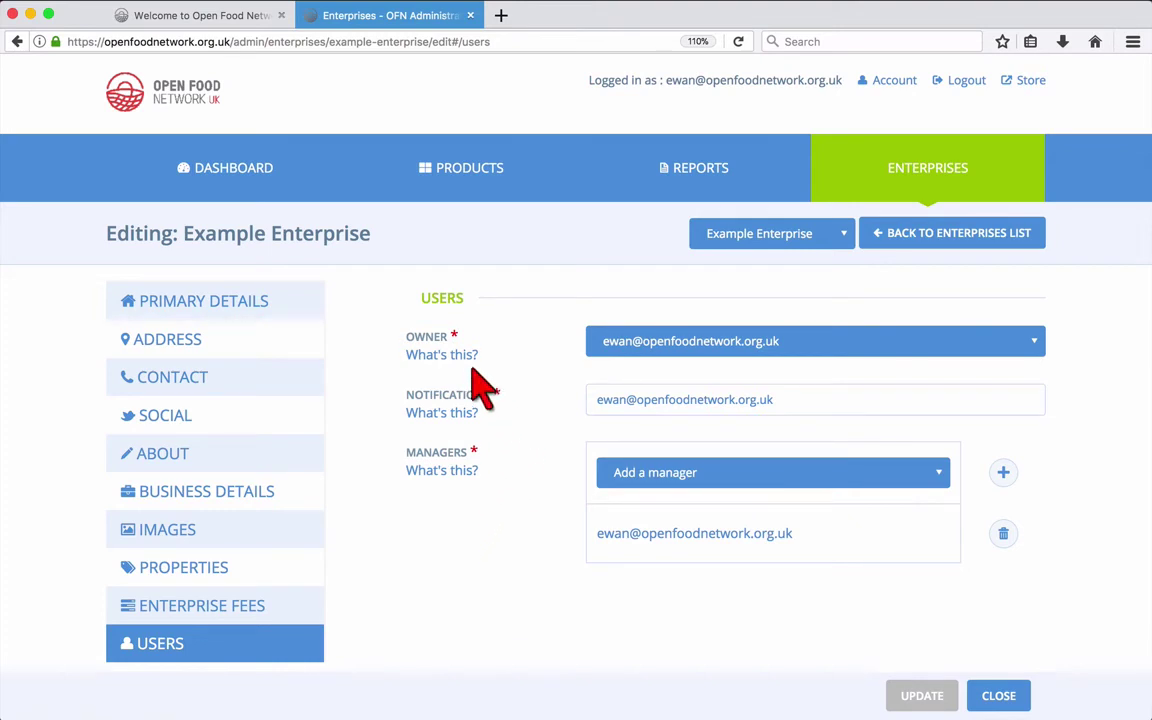
mouse_move(463, 363)
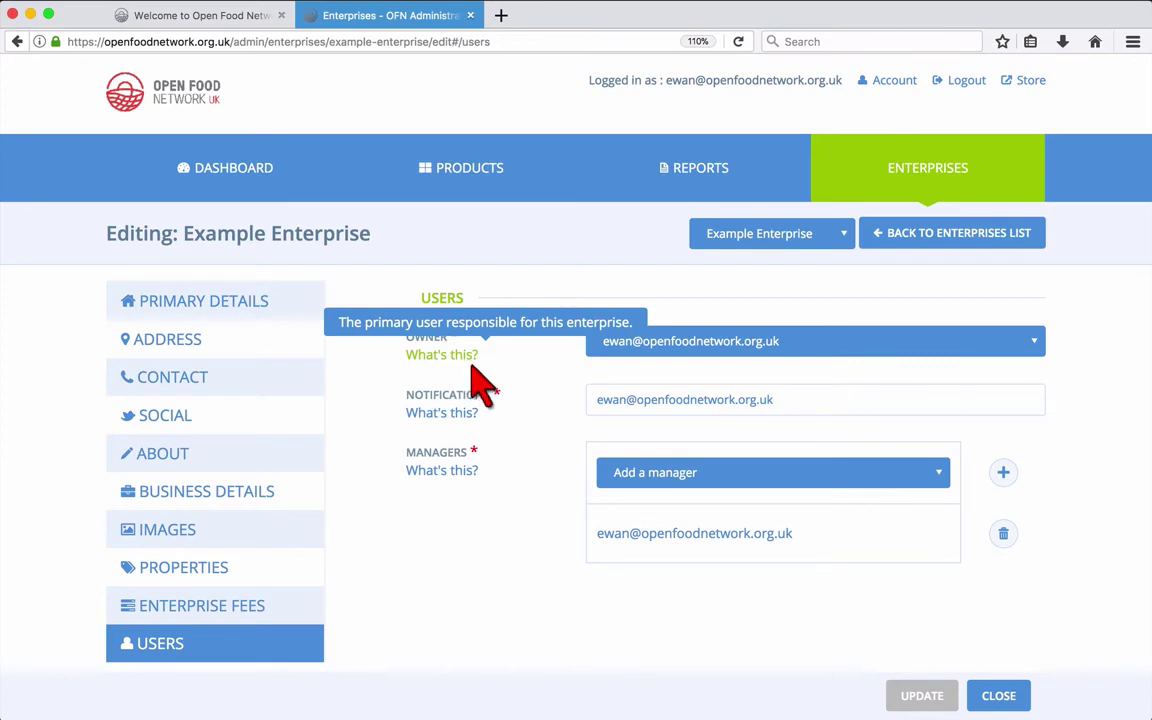
mouse_move(462, 416)
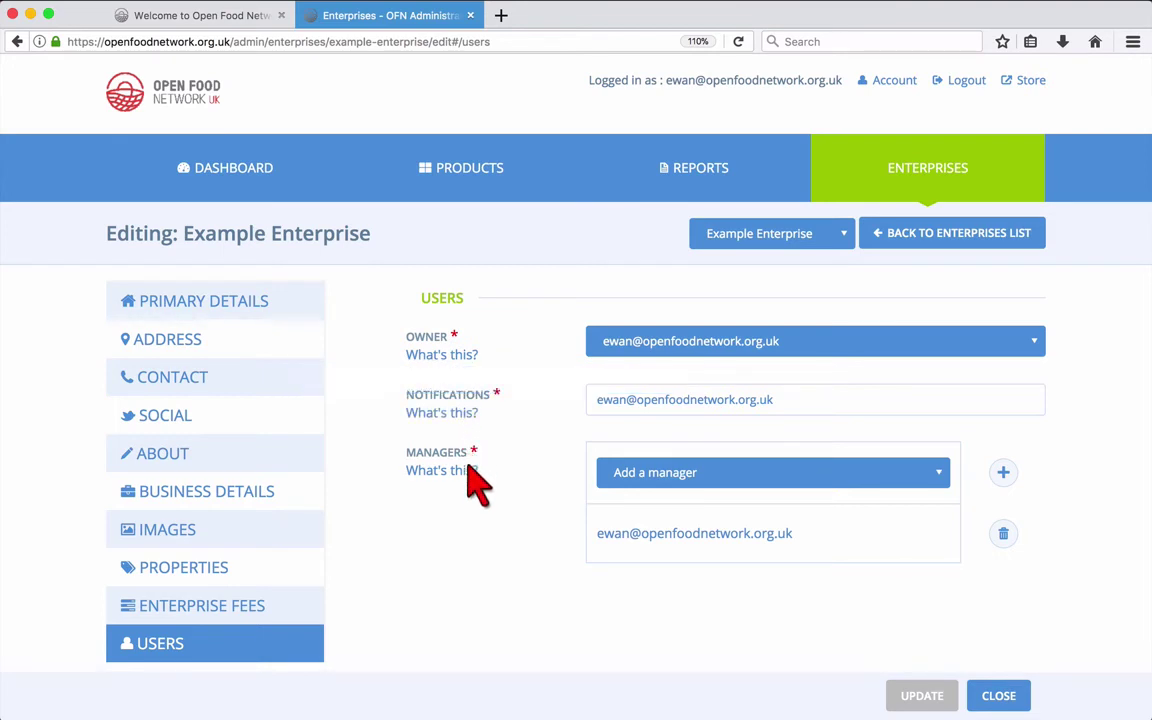
mouse_move(474, 497)
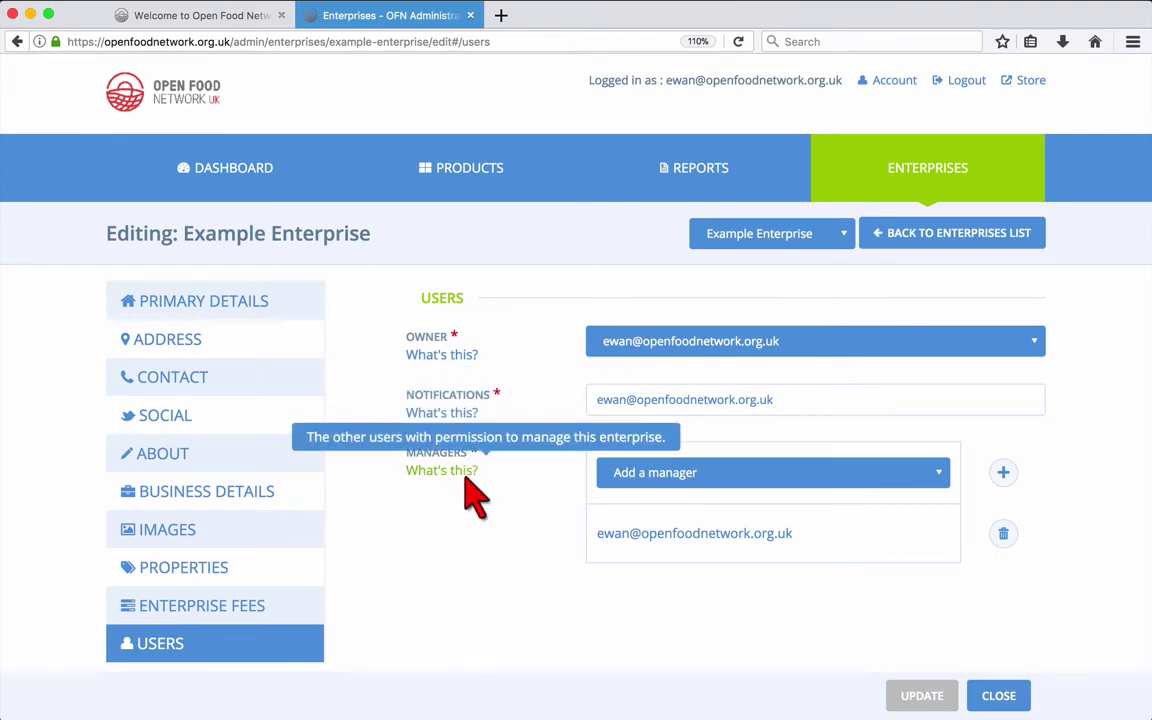
- Add the test user, found by their e-mail, as a second manager and save the enterprise
left_click(647, 480)
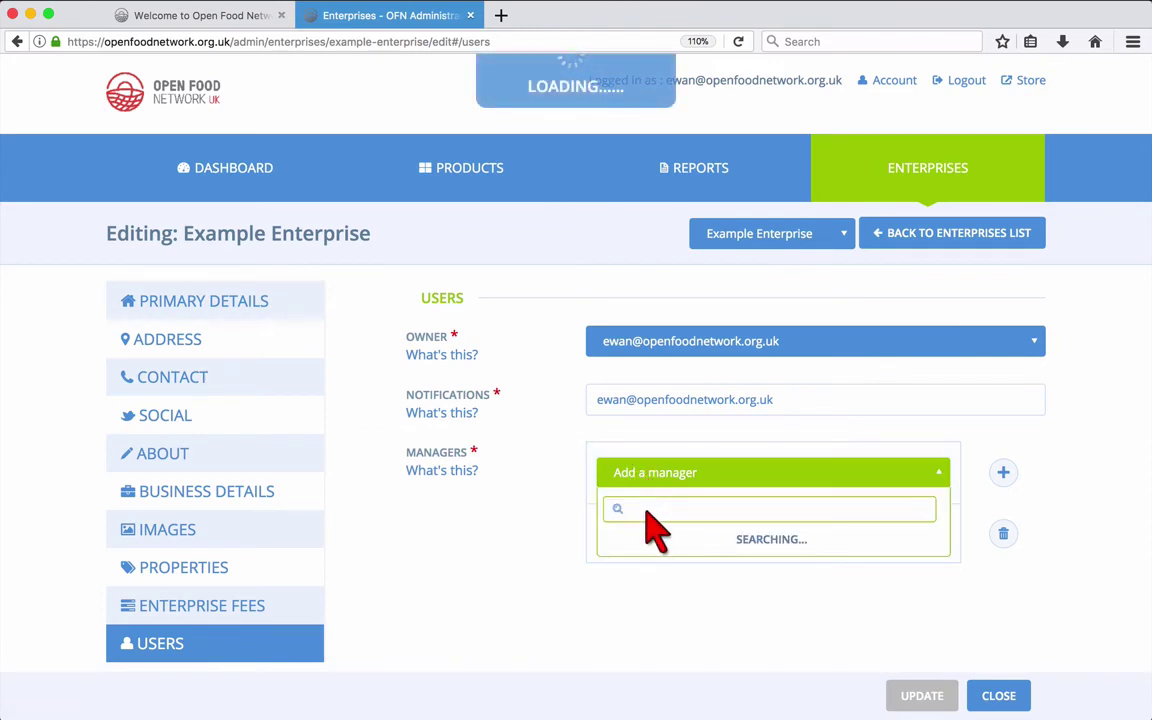
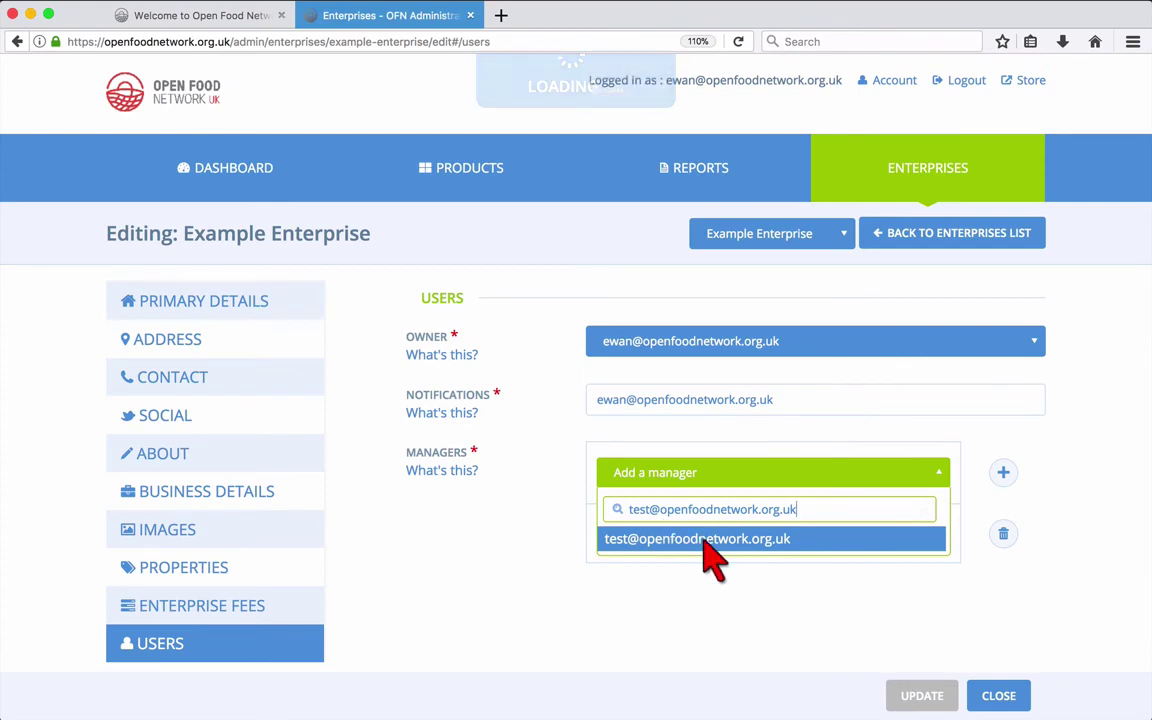
left_click(704, 542)
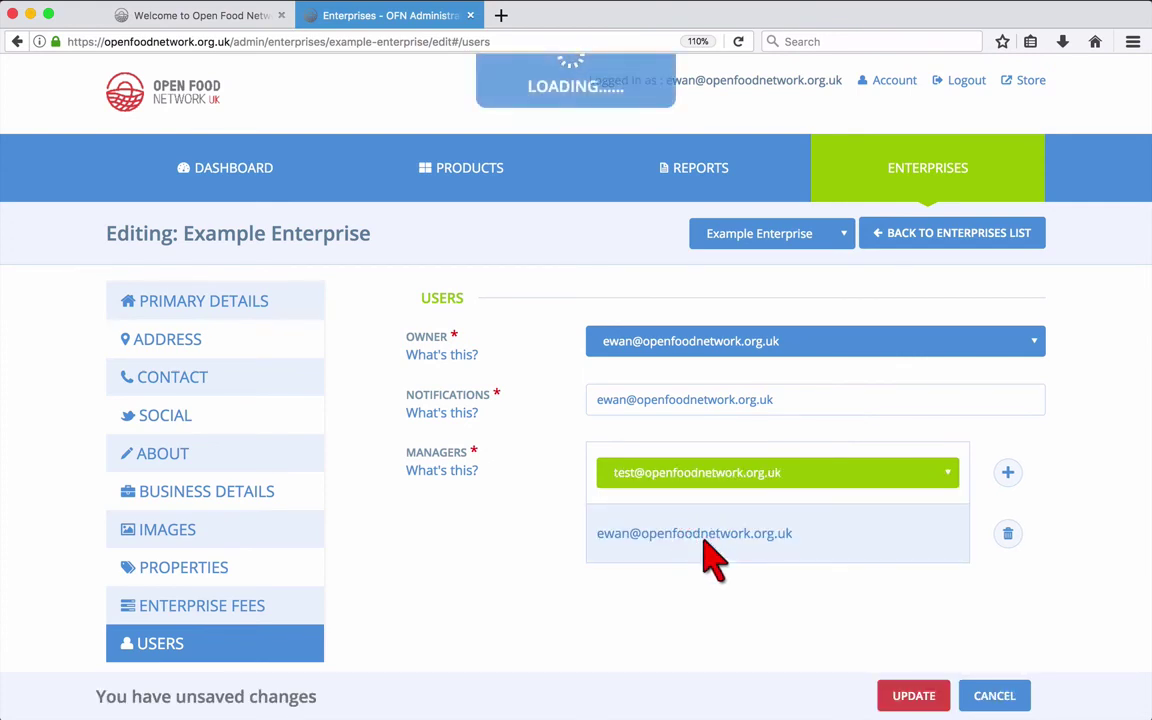
left_click(1008, 473)
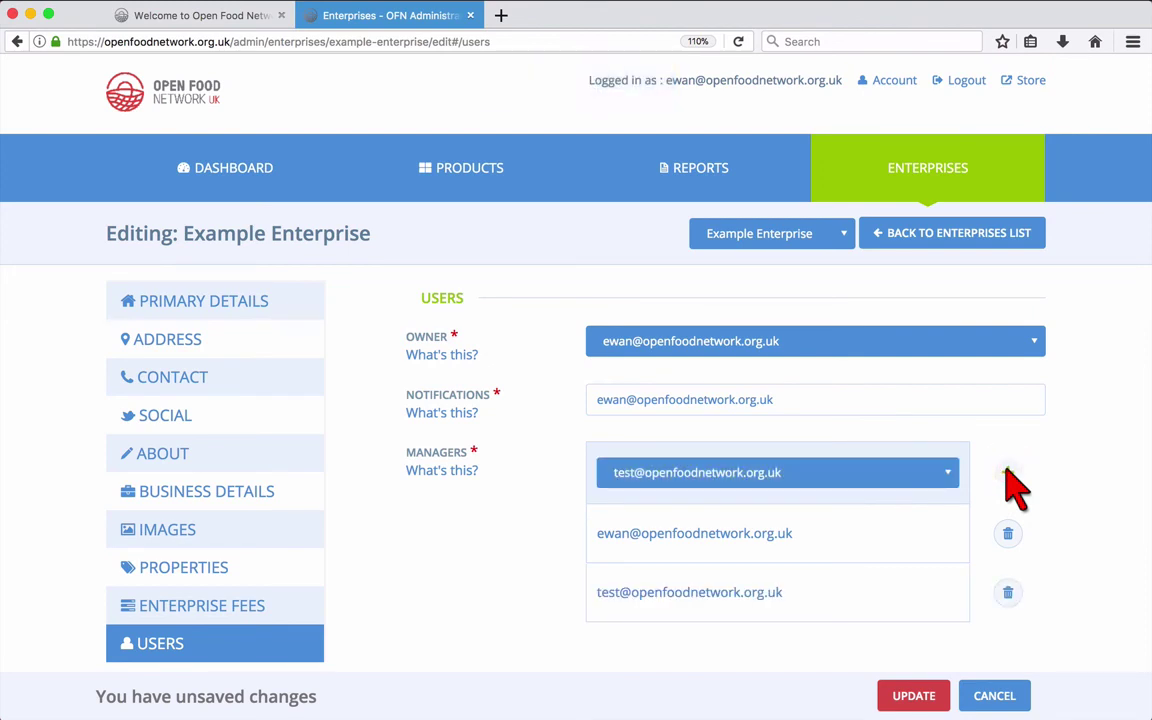
left_click(912, 692)
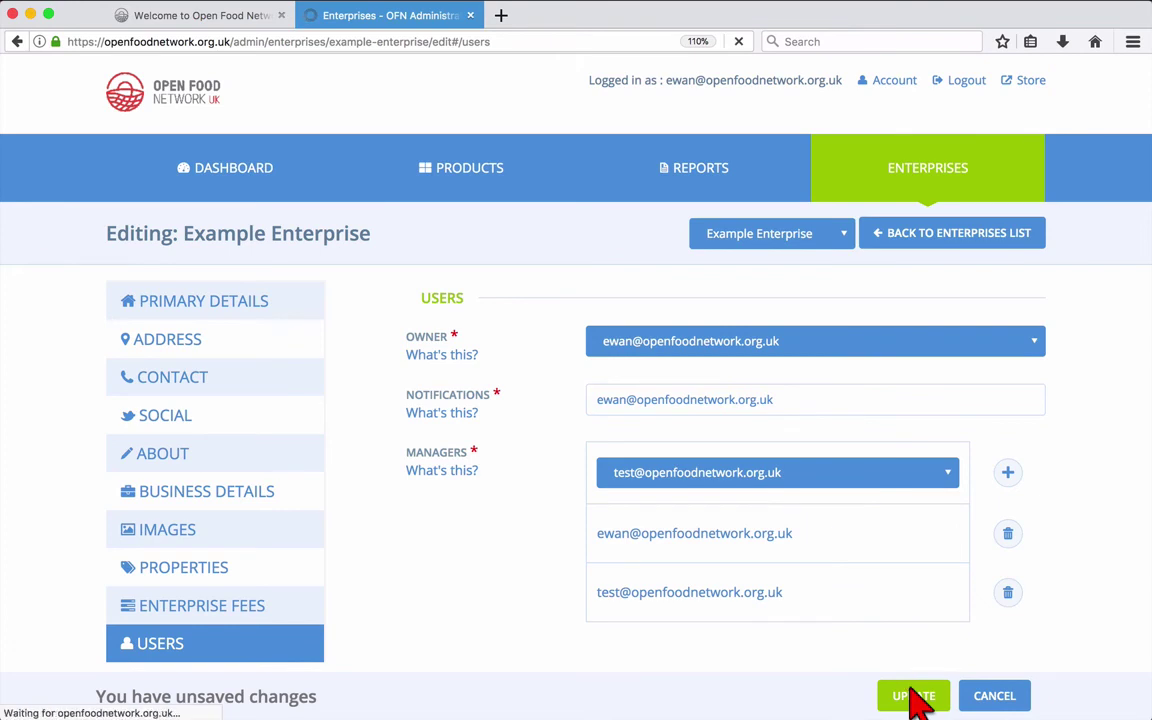